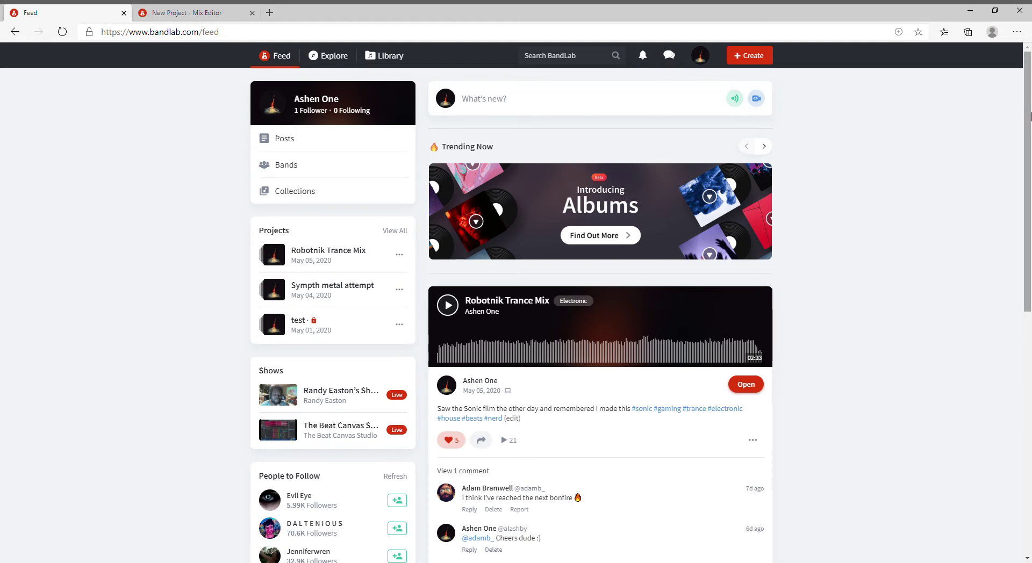
Open the New Project mix editor, listen to the drum machine track, and return the playhead to the start.
mouse_move(1029, 116)
mouse_down()
mouse_move(1029, 357)
mouse_move(1026, 100)
mouse_up()
click(188, 13)
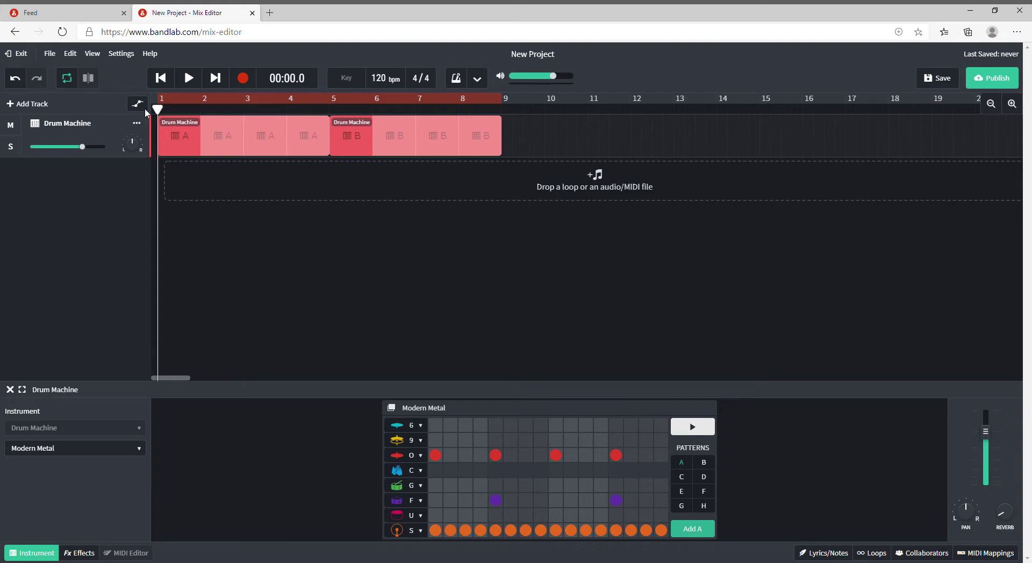
click(194, 84)
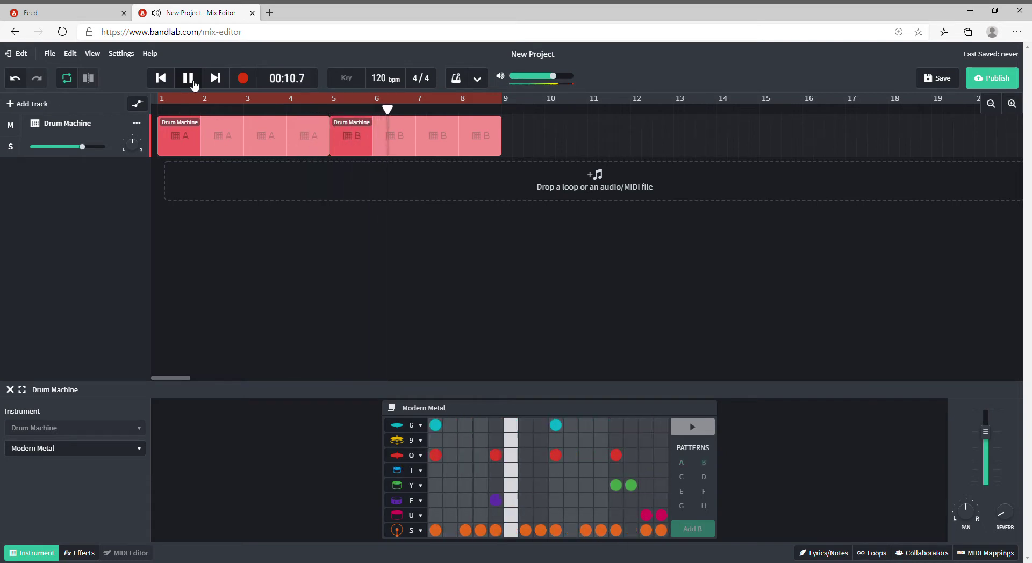
click(188, 78)
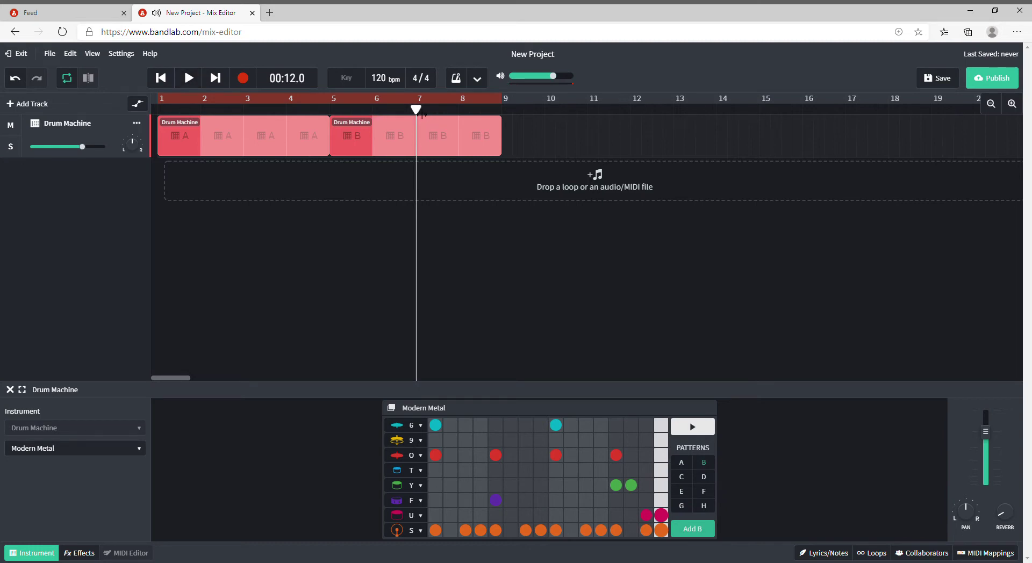
drag(421, 116, 151, 121)
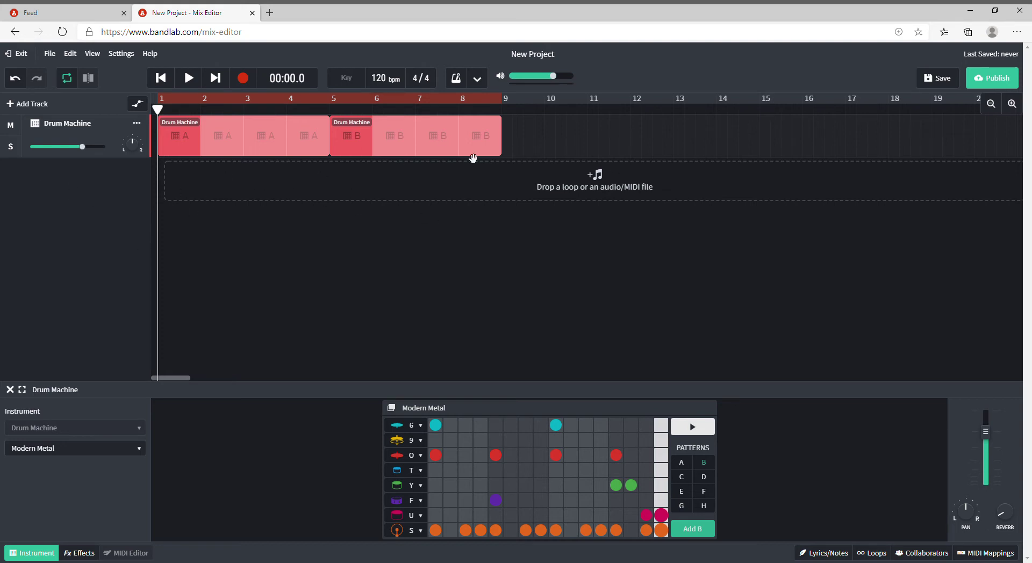
Turn on the metronome, play the opening of the drum track with it, and return the playhead to the start.
click(456, 79)
key(space)
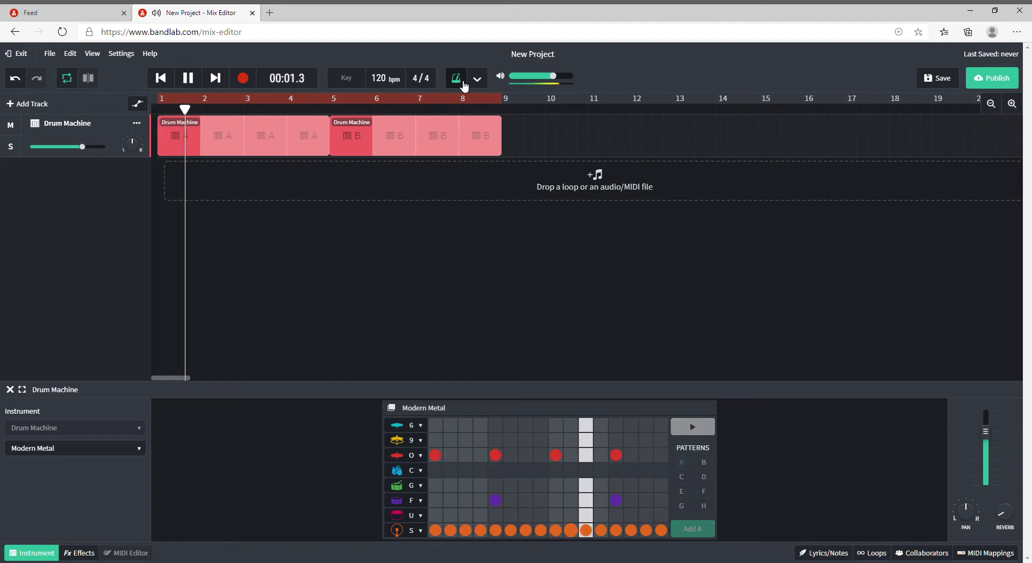
key(space)
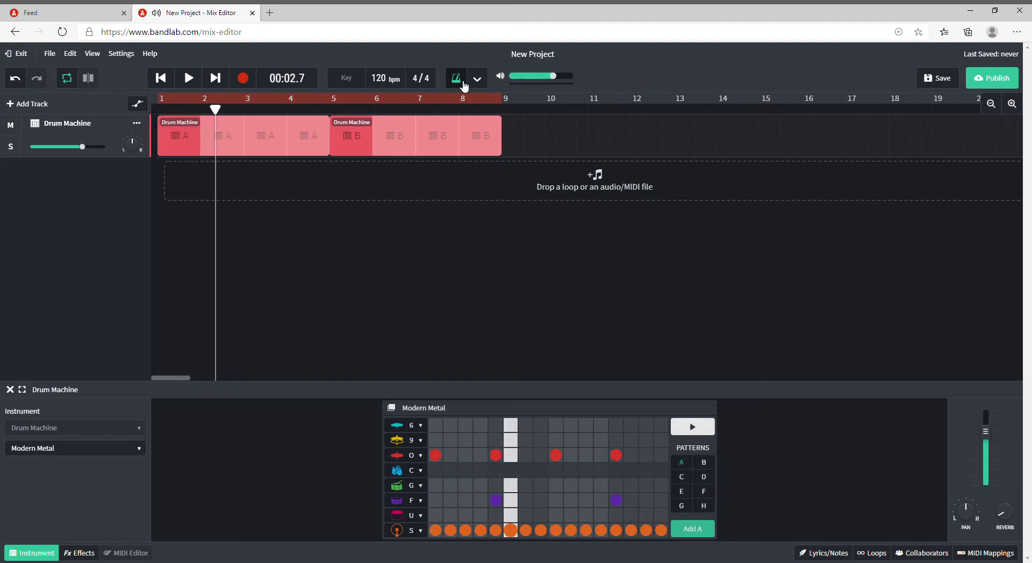
drag(215, 109, 152, 116)
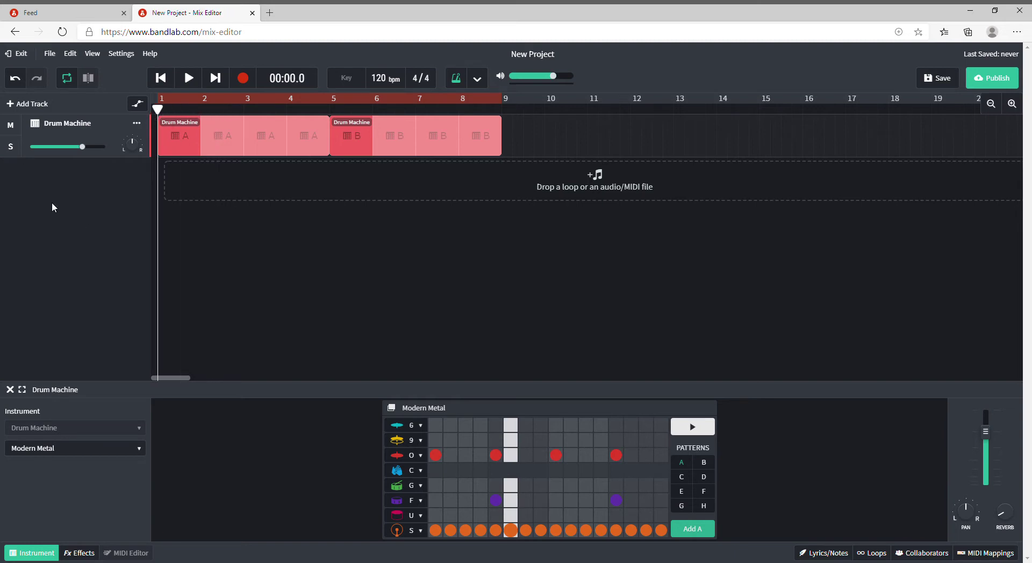
click(457, 80)
Add a virtual instrument track and try out a few individual notes on its Grand Piano.
click(24, 102)
click(317, 299)
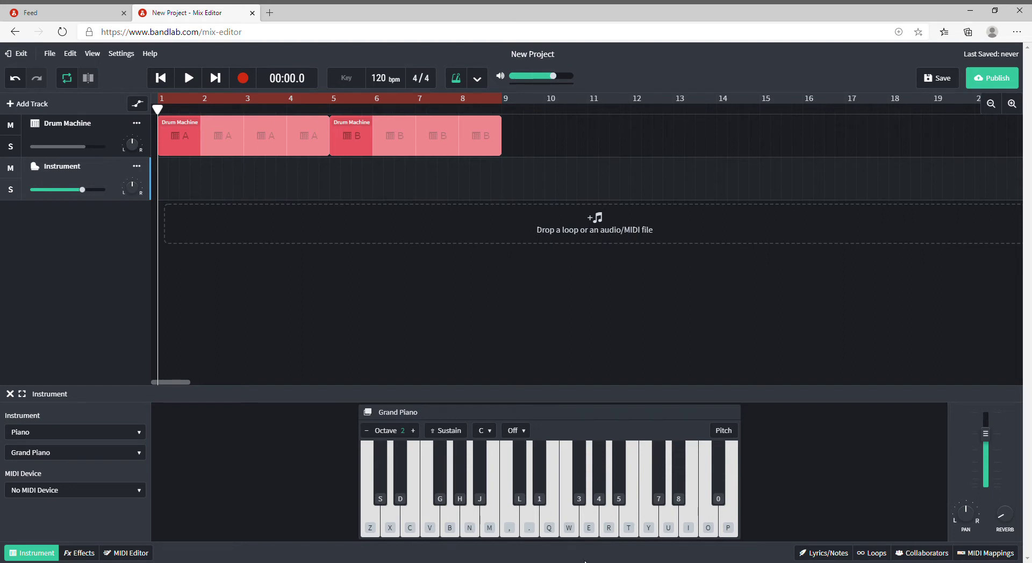
click(550, 533)
click(570, 527)
click(569, 527)
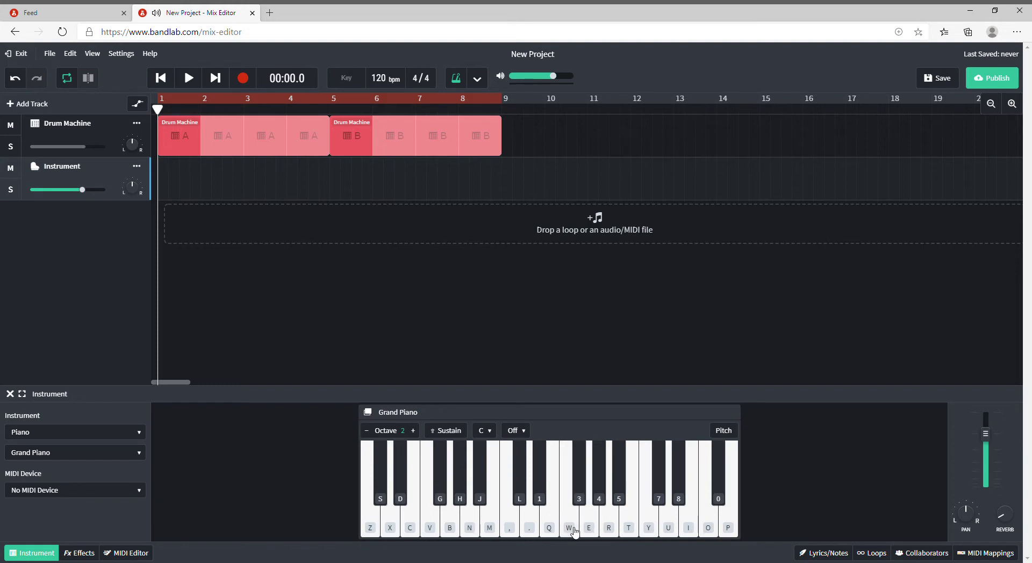
click(549, 528)
click(709, 531)
Audition a short rising and falling melody on the Grand Piano using the computer keyboard.
key(q)
key(w)
key(q)
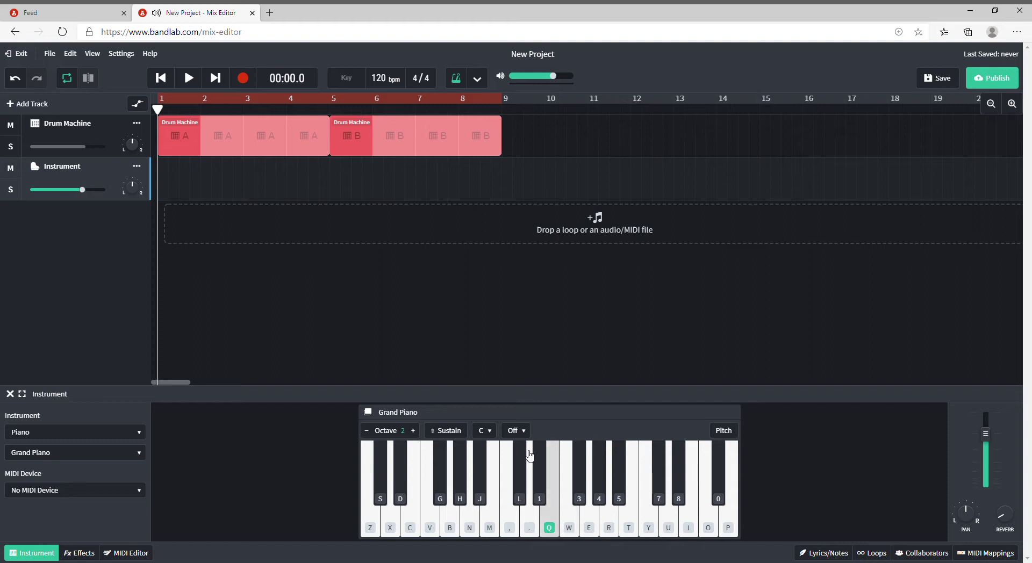
key(w)
key(e)
key(r)
key(5)
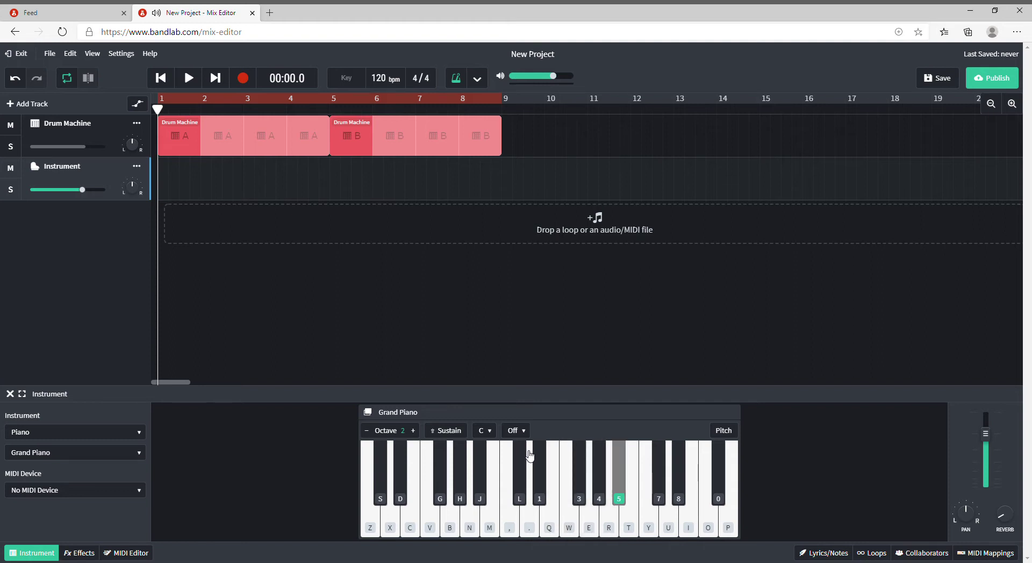
key(r)
key(e)
key(w)
key(e)
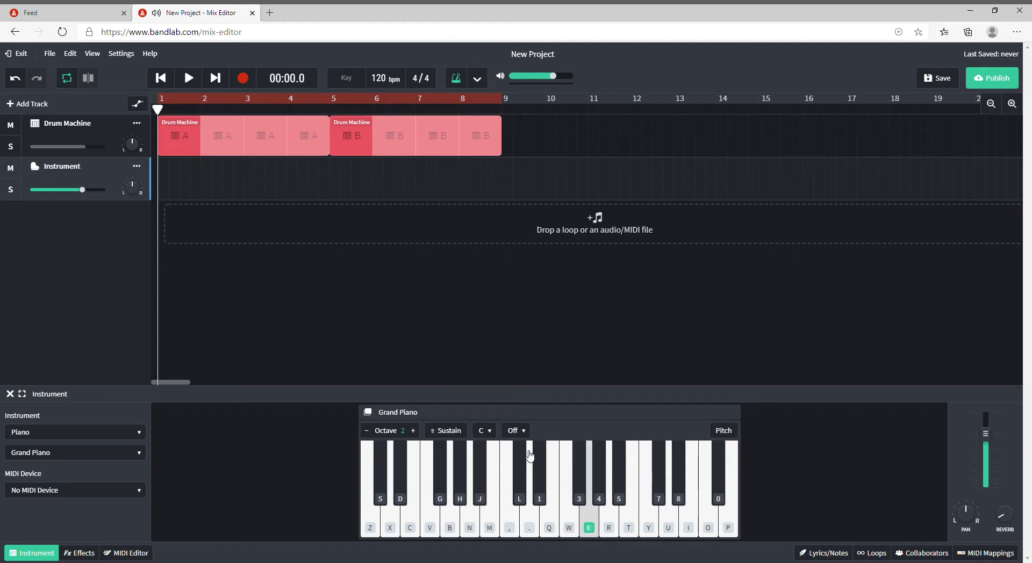
key(w)
key(q)
key(period)
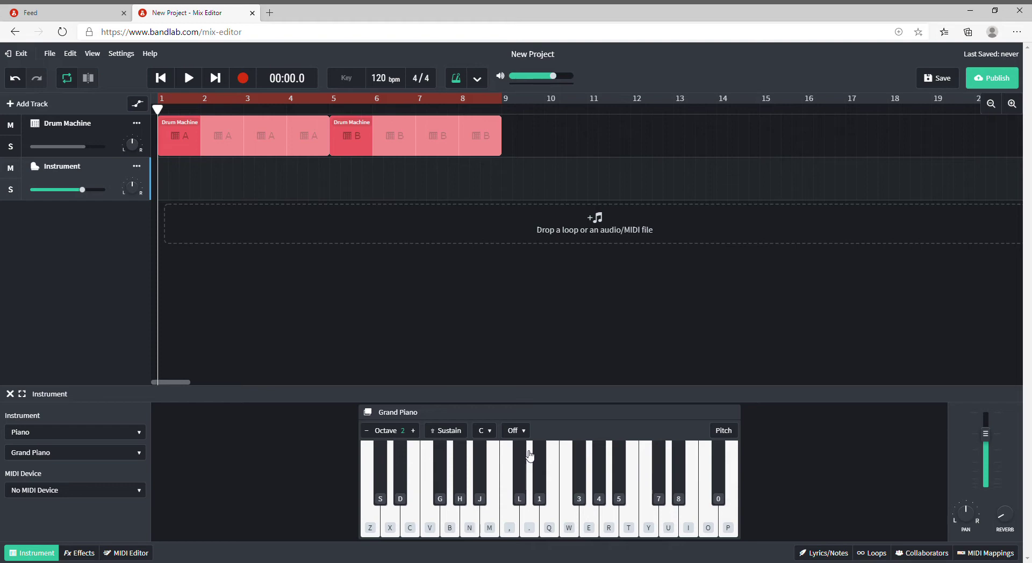
Set the track's instrument to Special Effects with the Scary Sounds Pad preset and audition one of its pads.
click(79, 431)
click(76, 430)
click(68, 432)
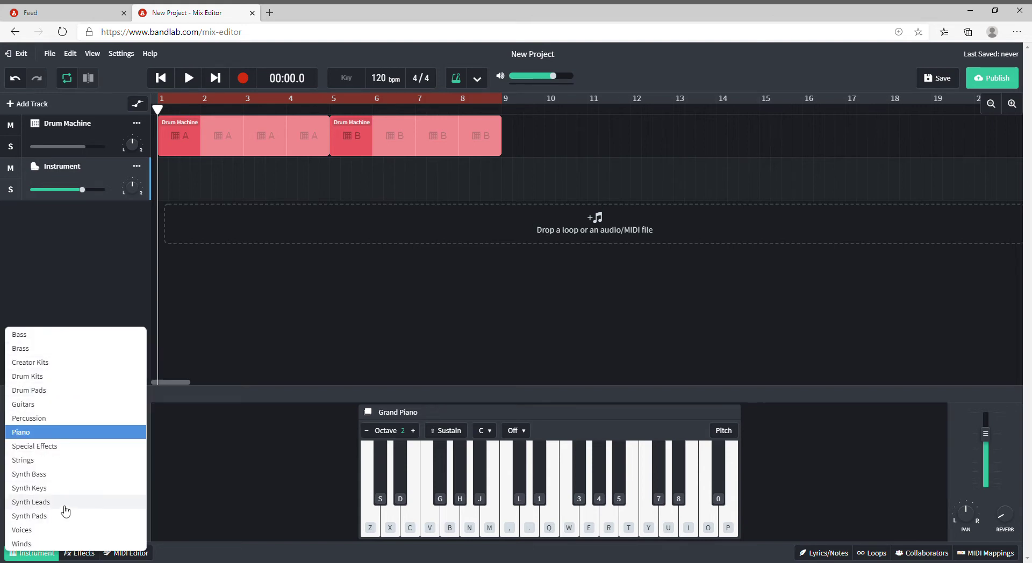
click(48, 445)
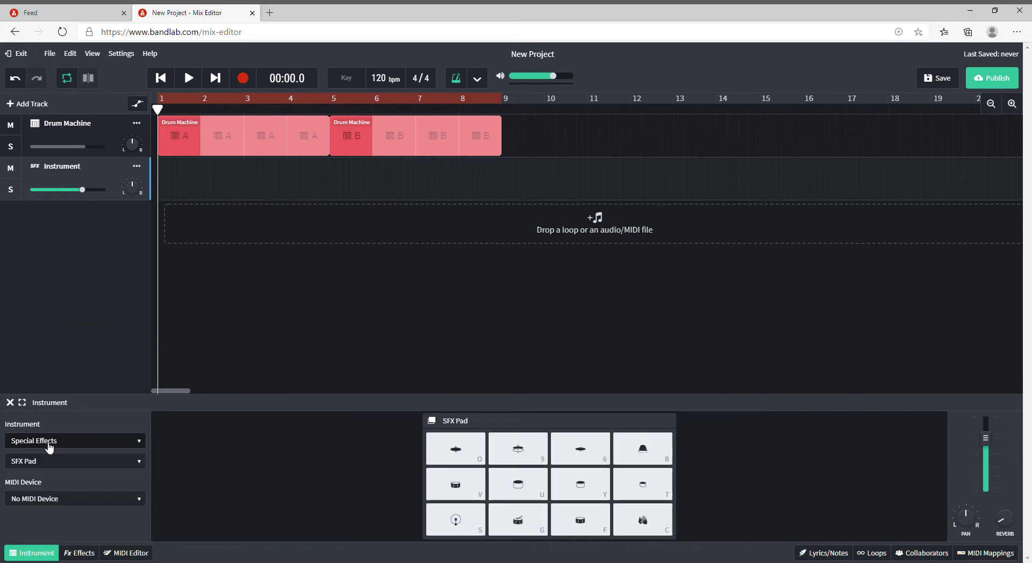
click(87, 445)
click(87, 446)
click(79, 460)
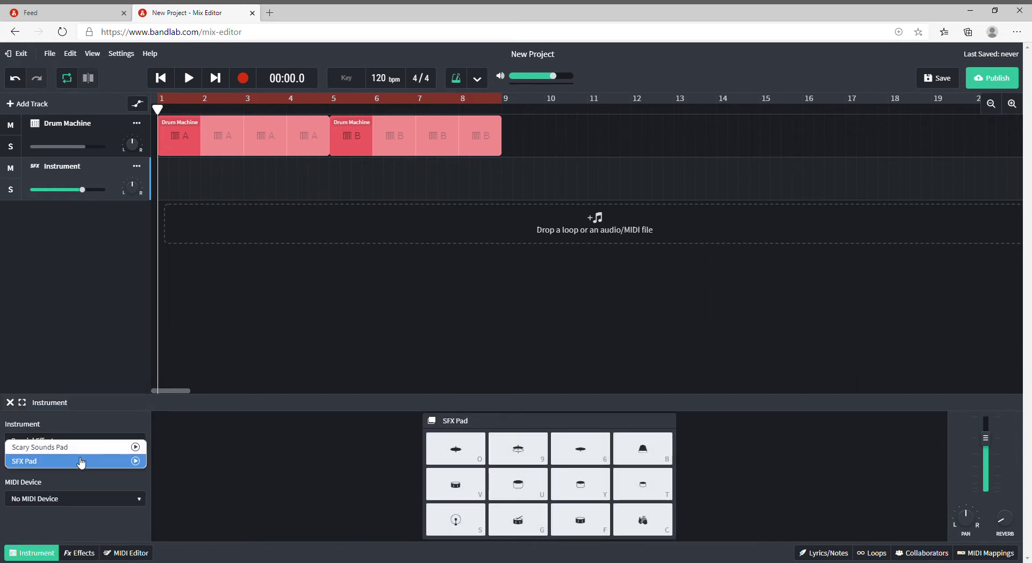
click(56, 449)
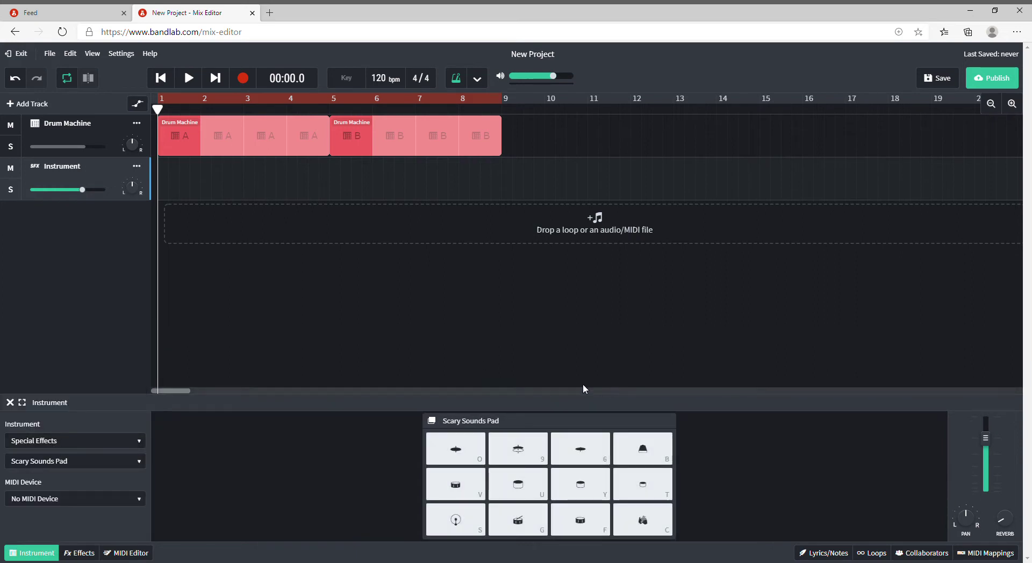
click(538, 453)
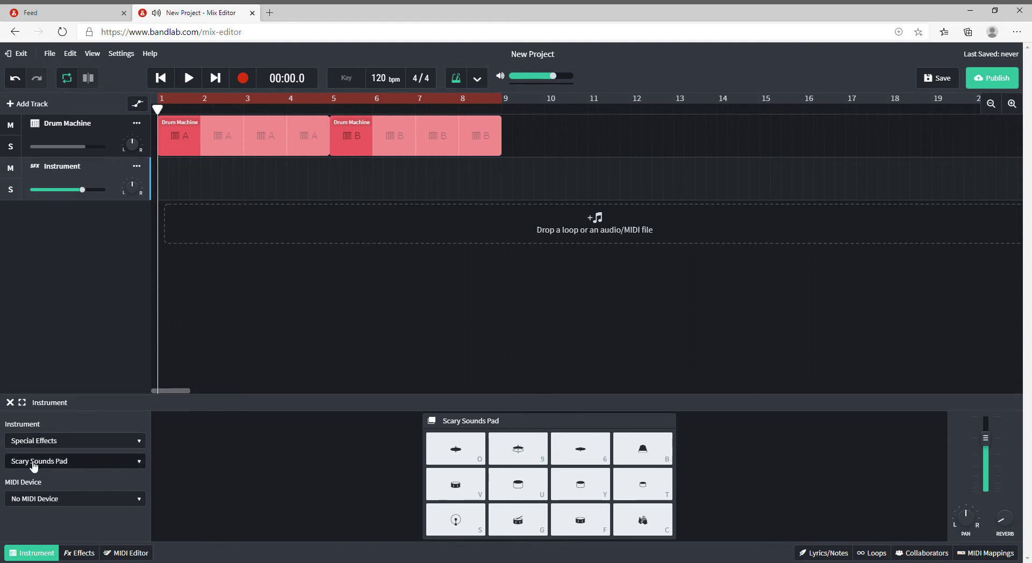
Set the track's instrument to Guitars with the Dirty Power Chord preset at octave 2 and try a note.
click(83, 442)
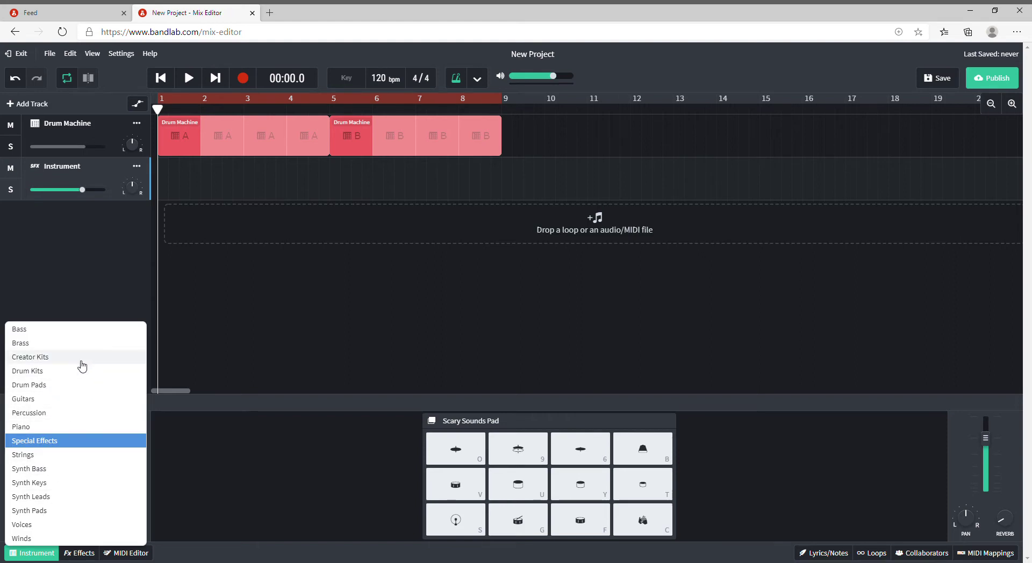
click(58, 403)
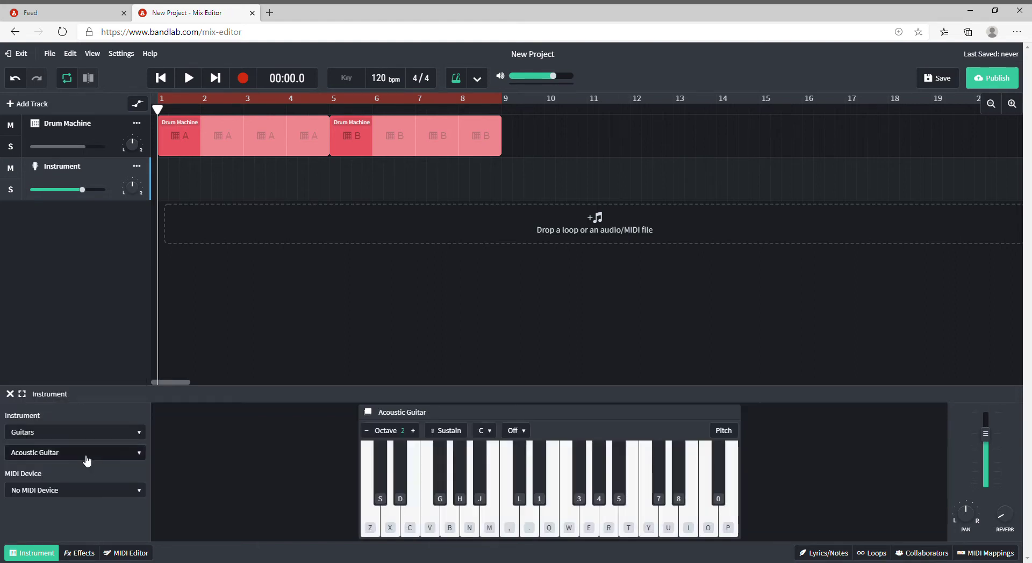
click(56, 450)
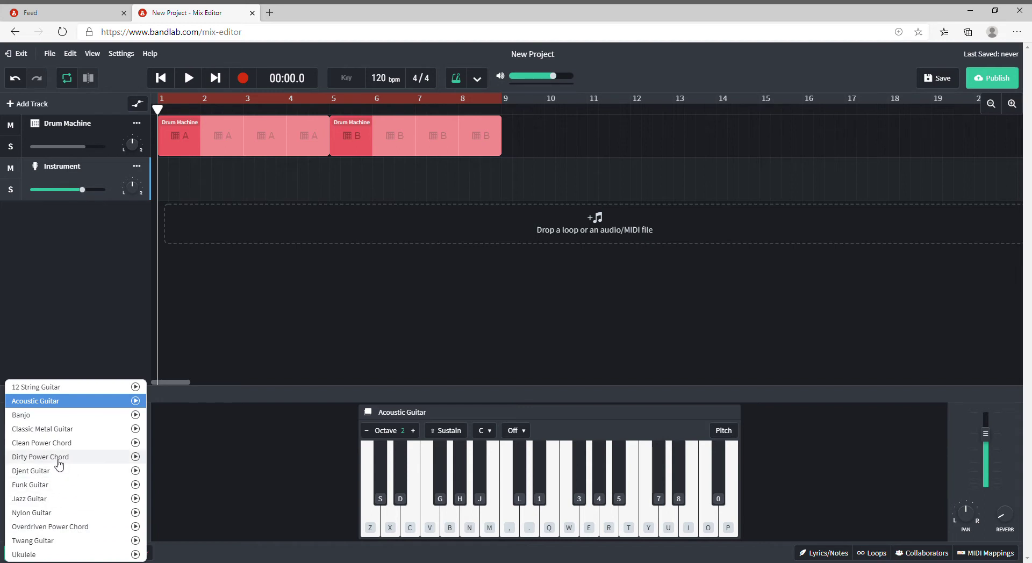
click(63, 459)
click(366, 431)
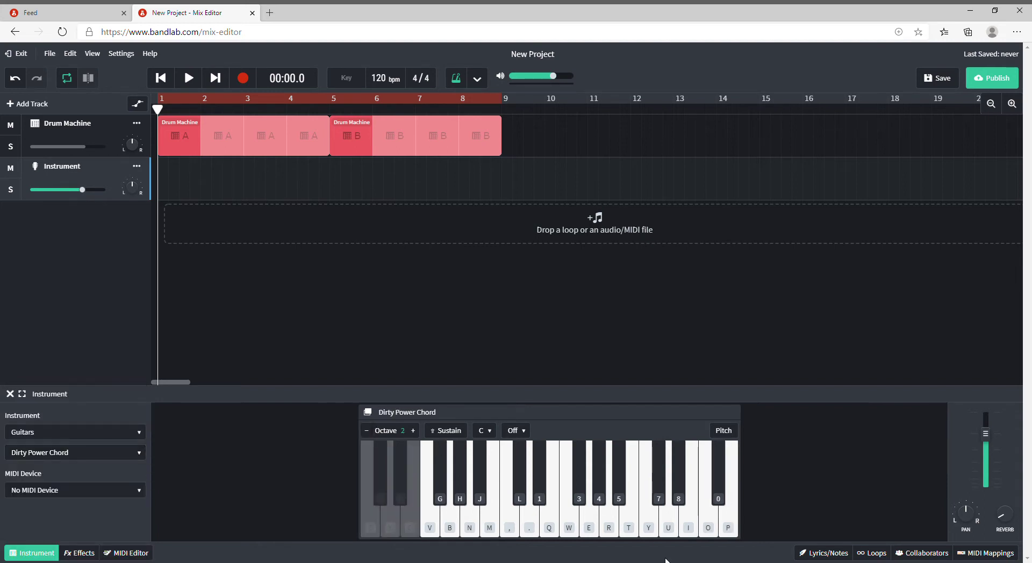
click(554, 534)
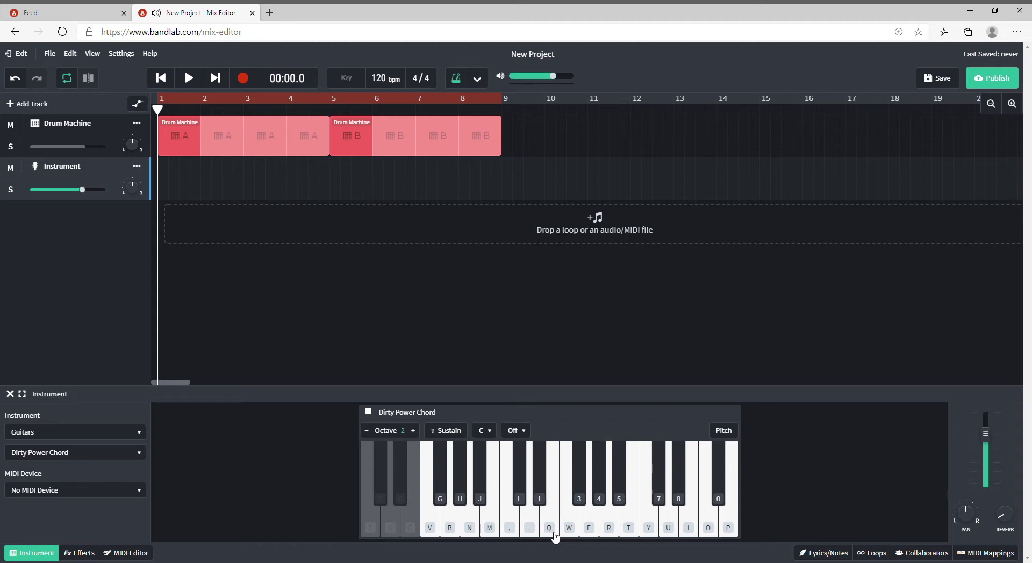
Change the guitar preset to Acoustic Guitar and audition three notes.
click(86, 453)
click(56, 333)
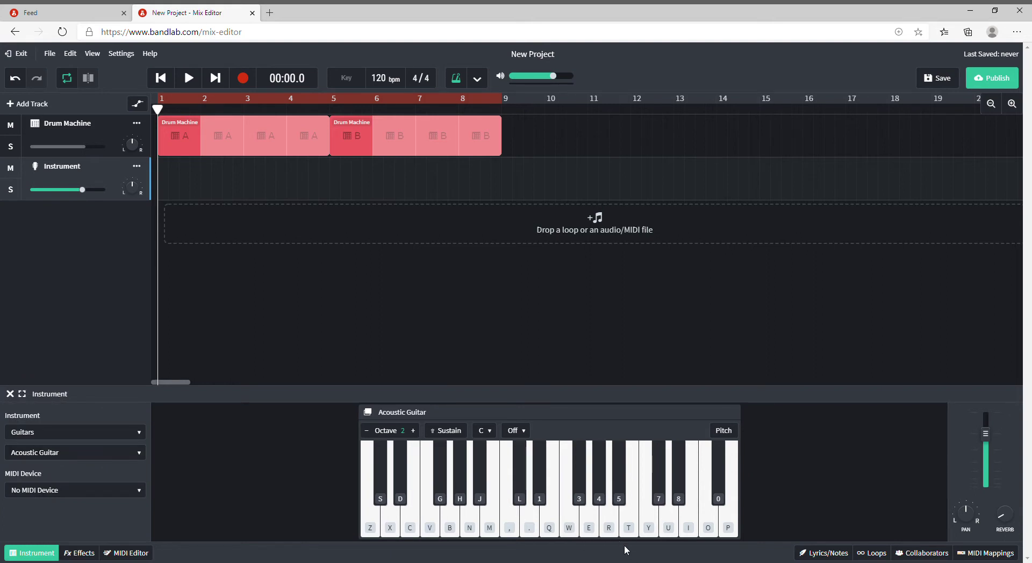
key(e)
key(t)
key(u)
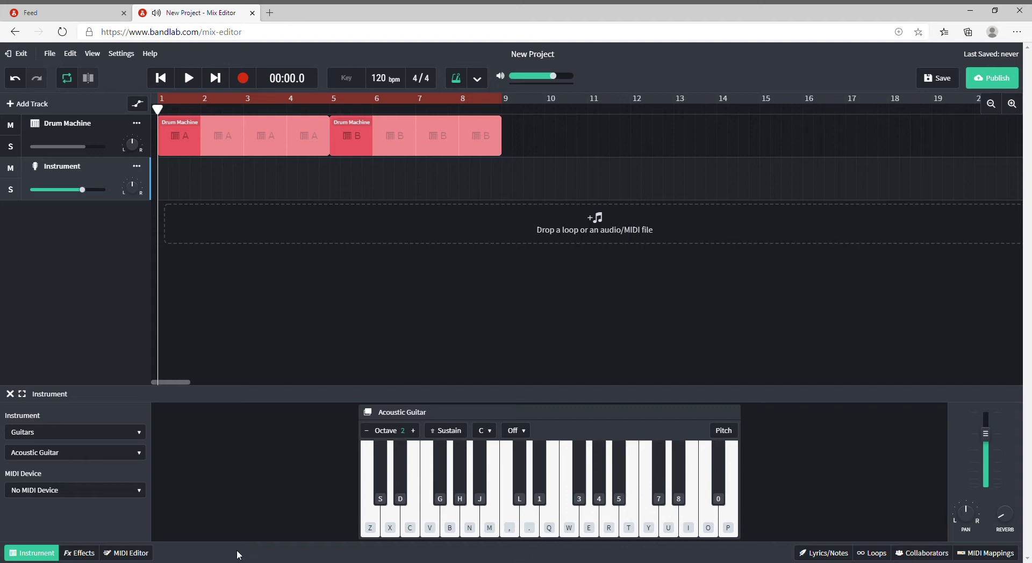
Switch the guitar preset back to Dirty Power Chord at octave 2 and test a note.
click(83, 452)
click(77, 465)
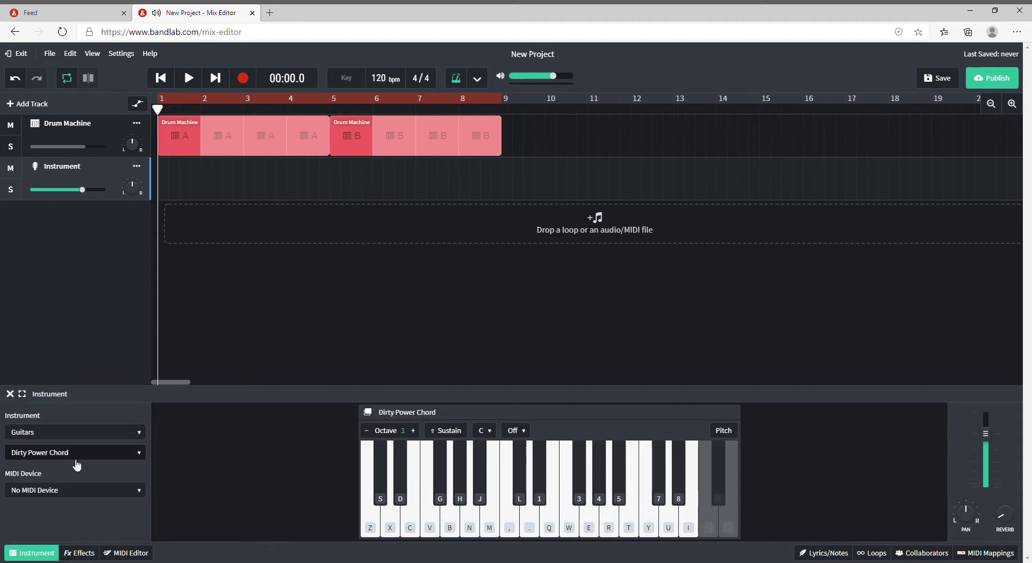
click(370, 433)
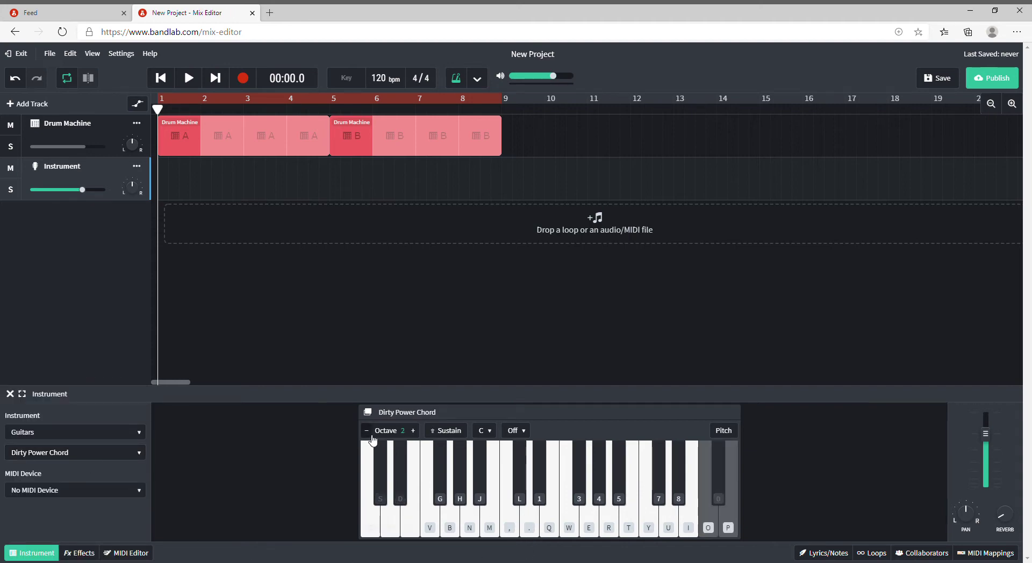
click(550, 524)
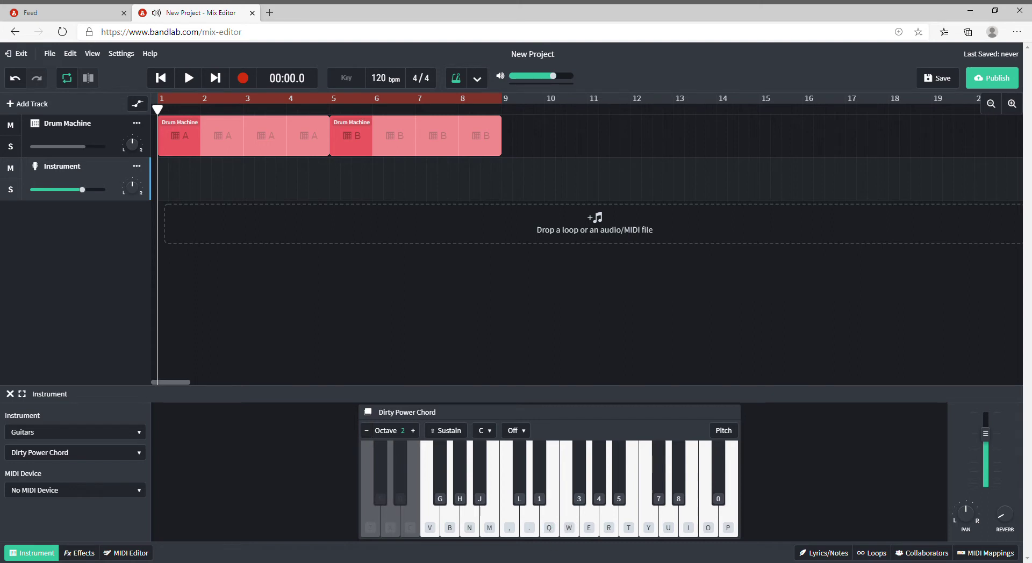
Rehearse a short power chord riff on the guitar with the computer keyboard, without recording.
key(q)
key(q)
key(period)
key(q)
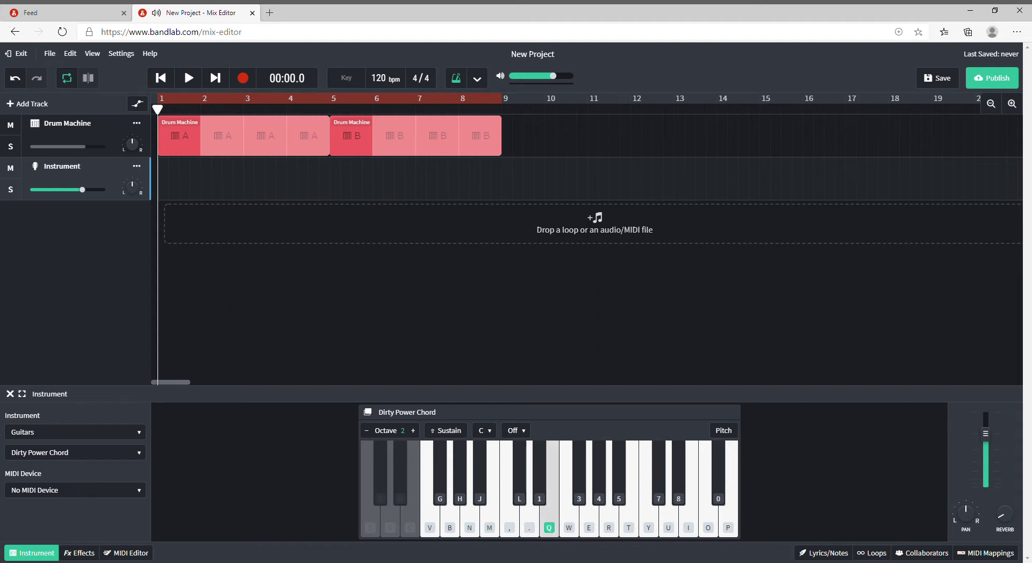
key(w)
key(q)
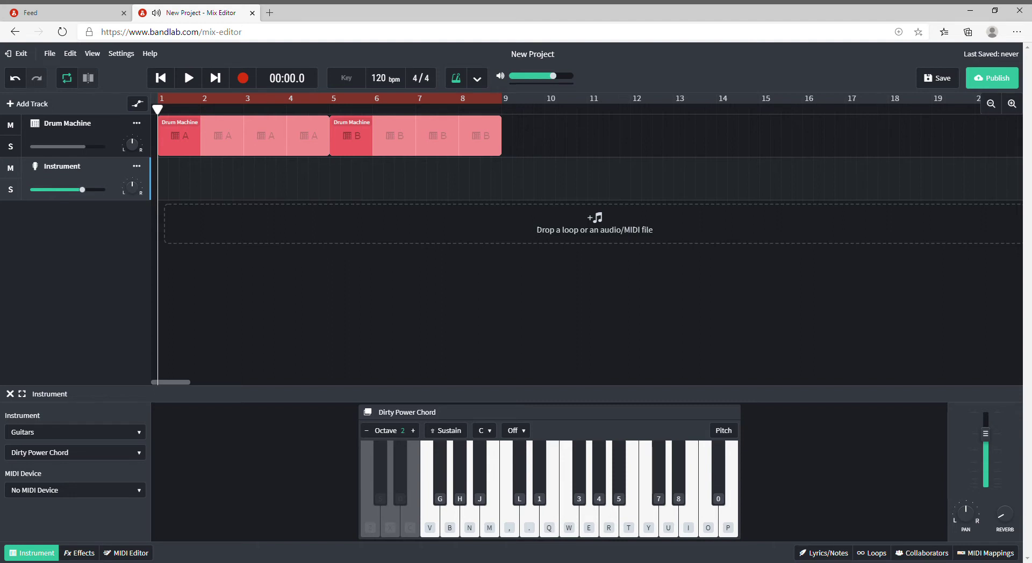
Record a short Dirty Power Chord riff onto the instrument track over the drum beat and play the recording back.
click(243, 79)
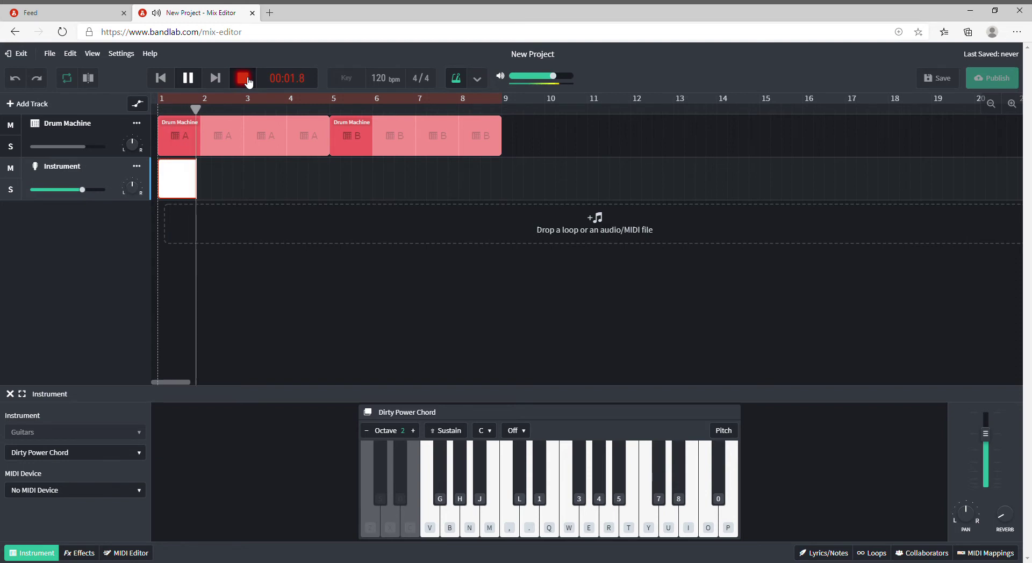
key(q)
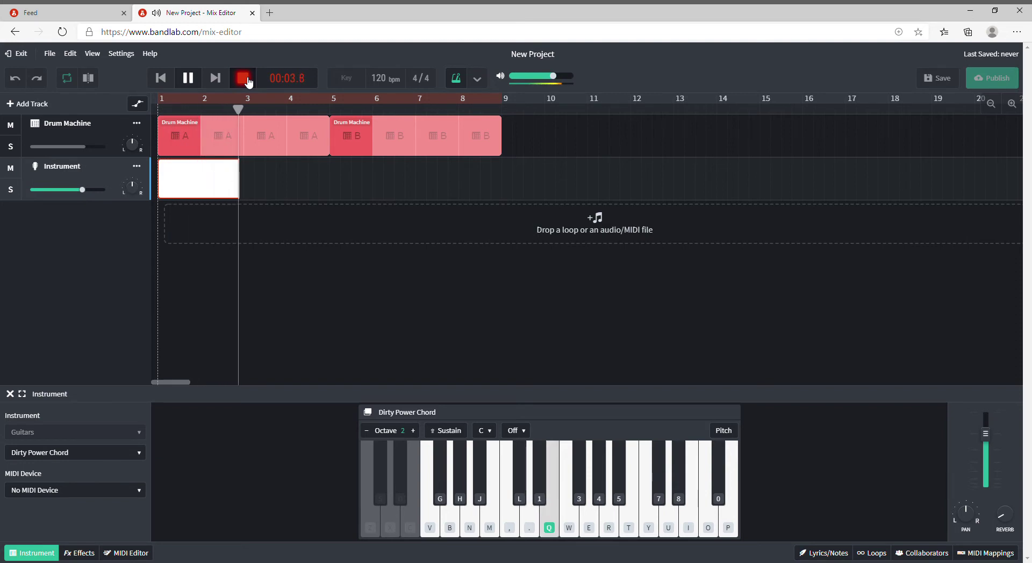
key(w)
key(q)
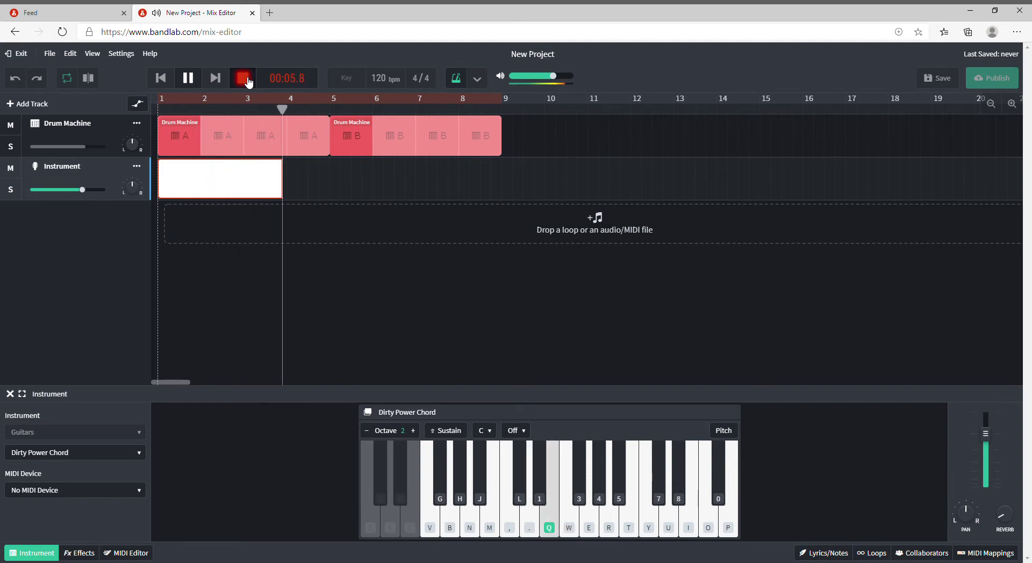
click(246, 81)
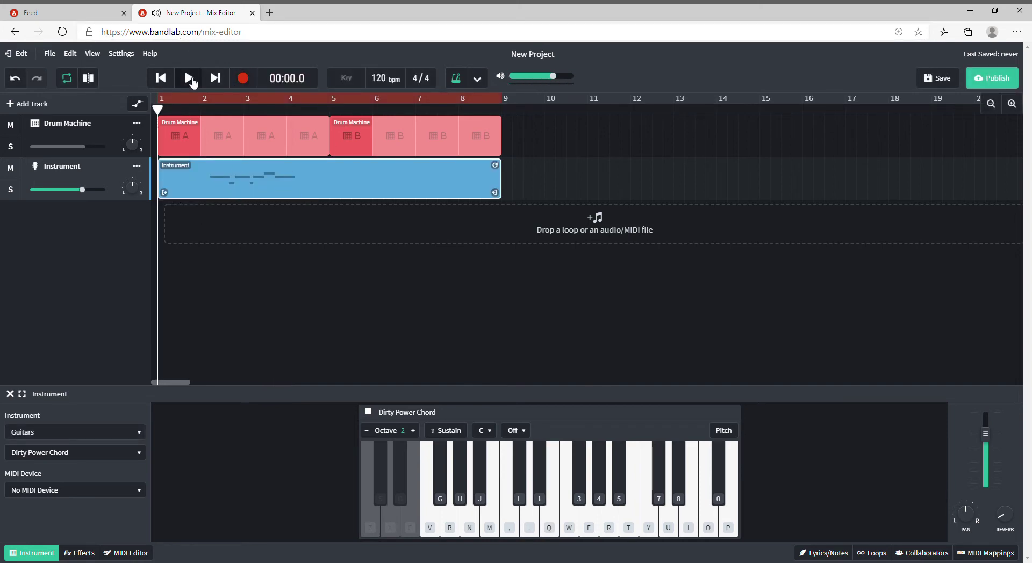
click(189, 79)
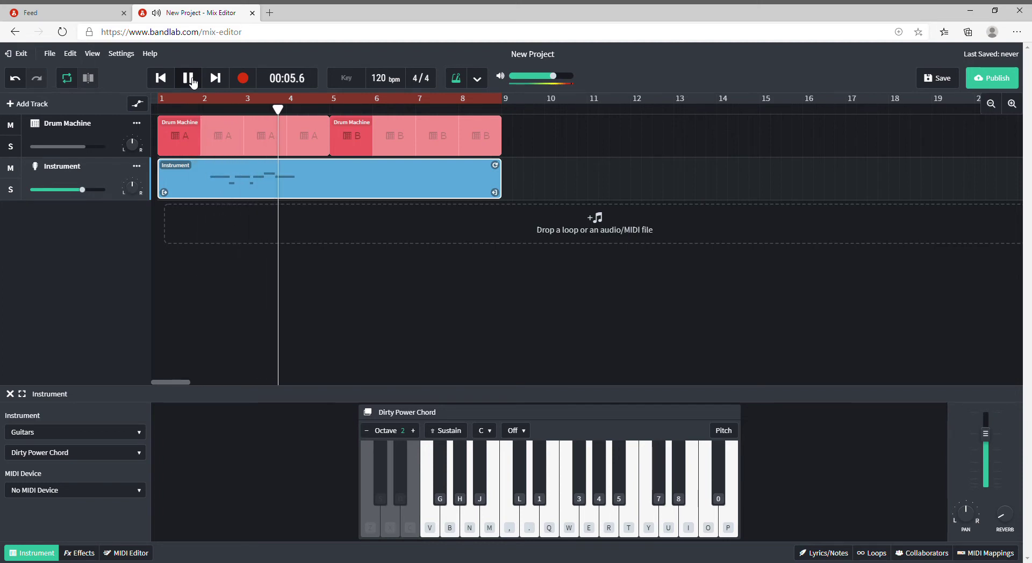
Delete the recorded guitar region from the Instrument track and return the playhead to the start.
click(194, 81)
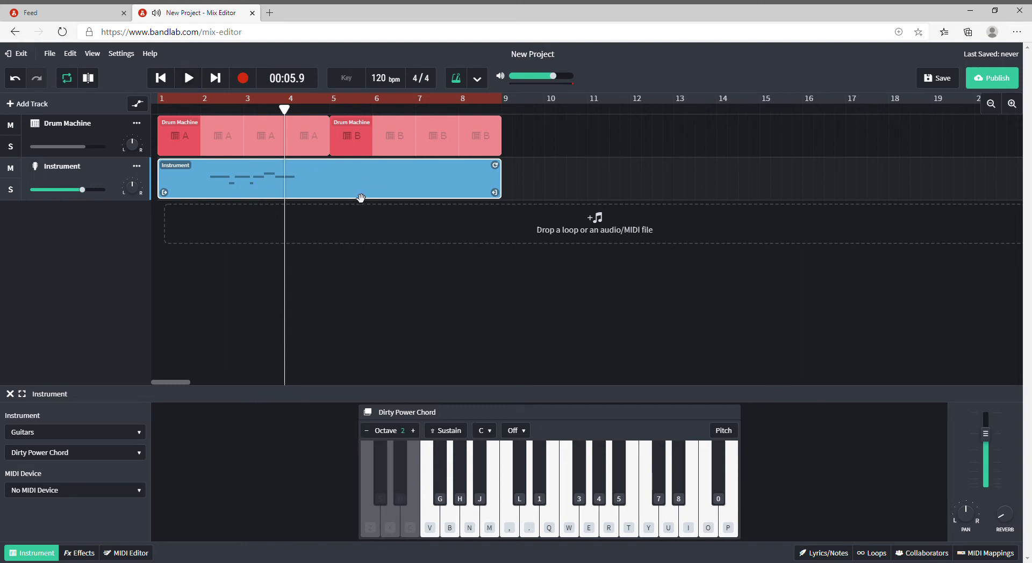
key(Delete)
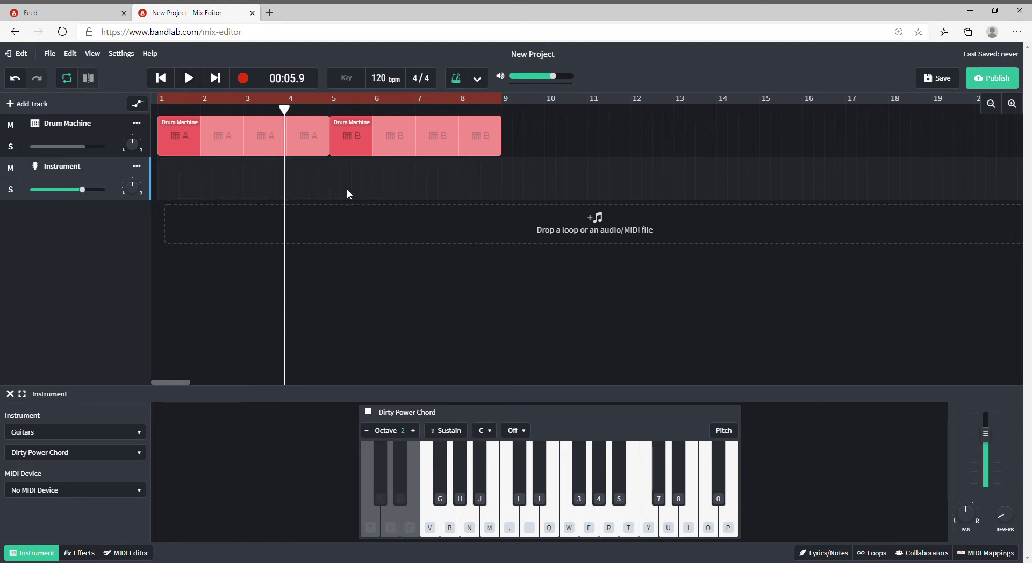
click(160, 78)
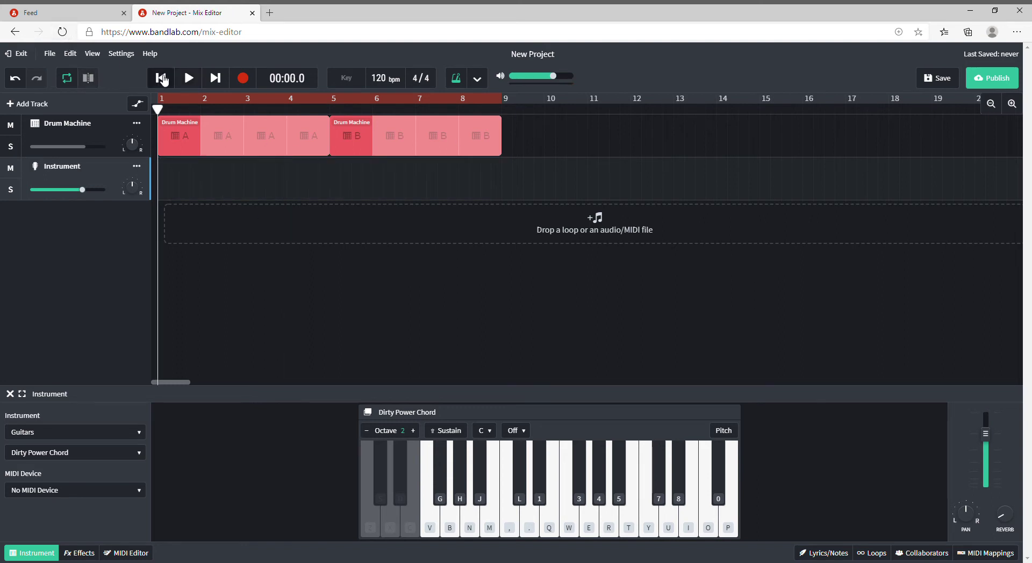
Set the metronome's count-in duration to 1 bar and test it with a brief recording.
click(486, 82)
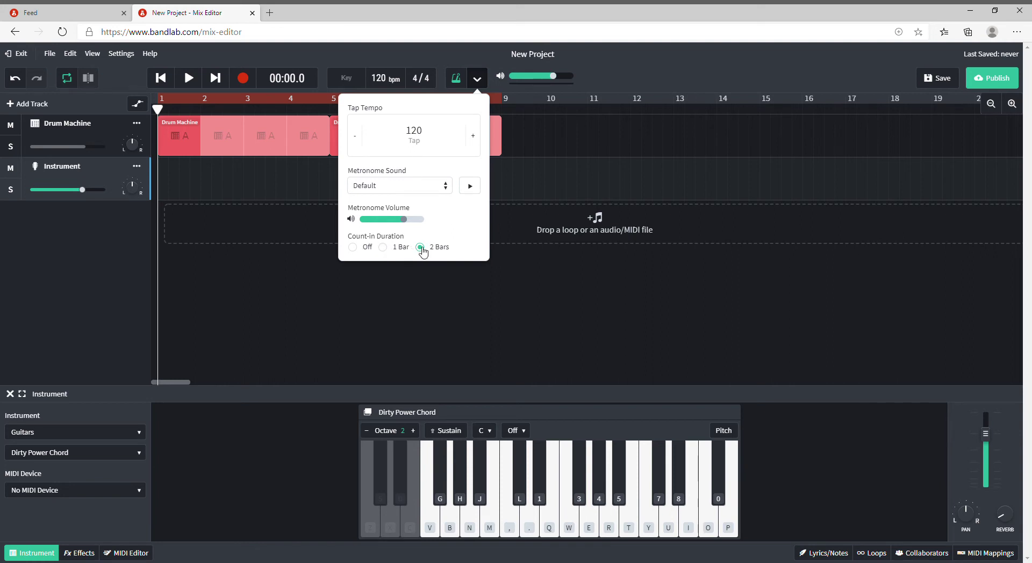
click(456, 324)
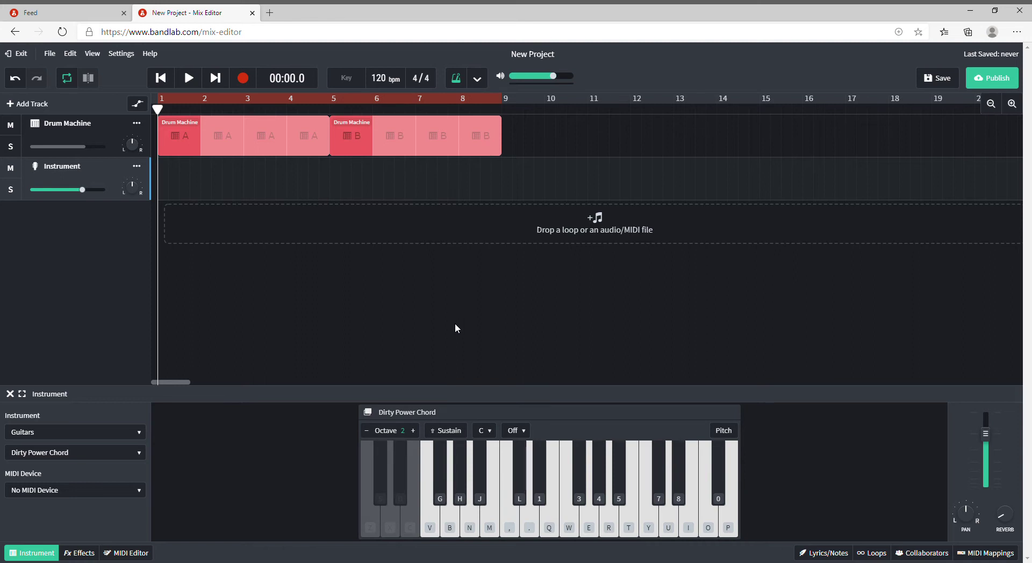
click(478, 80)
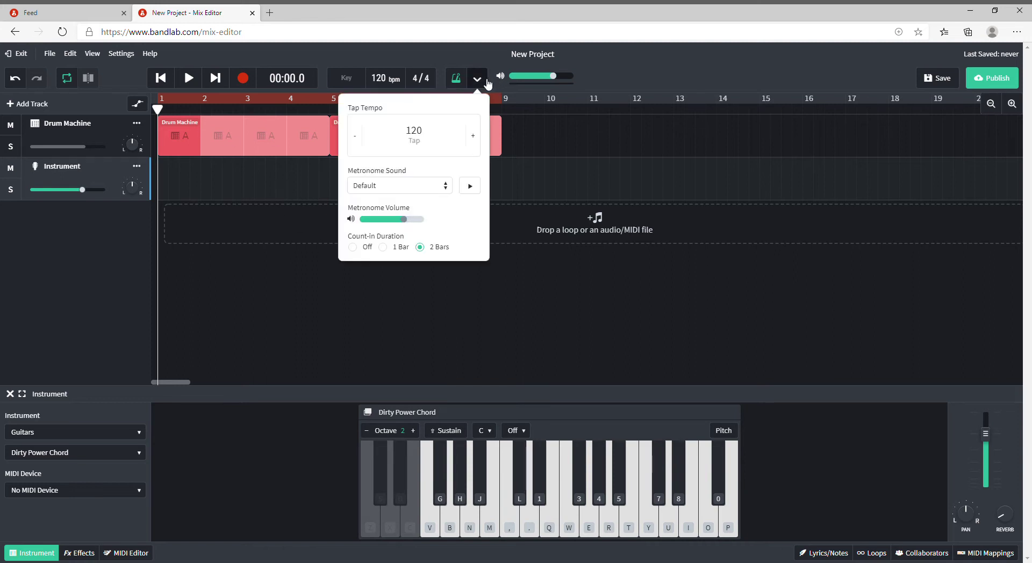
click(388, 249)
click(239, 277)
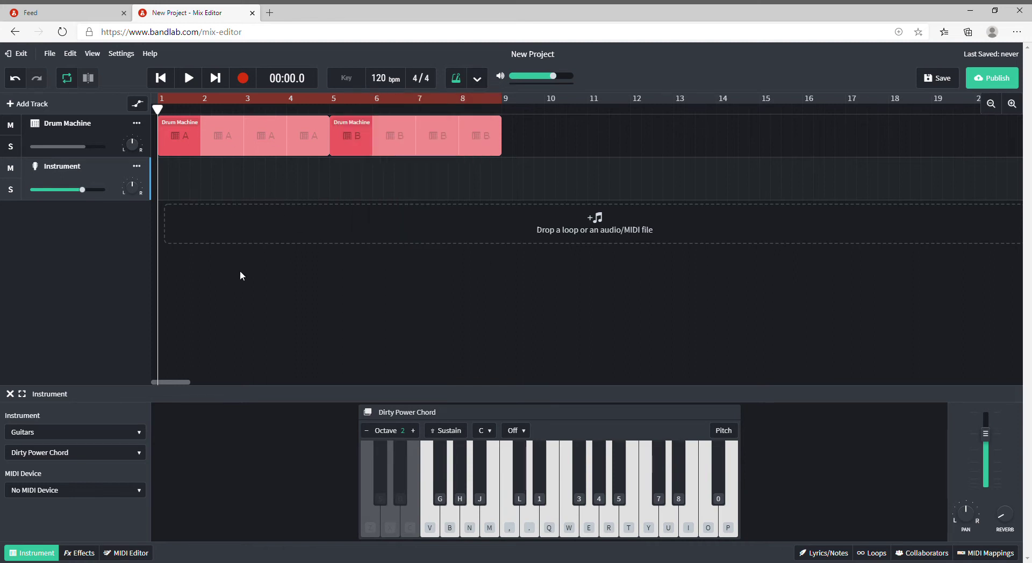
click(252, 76)
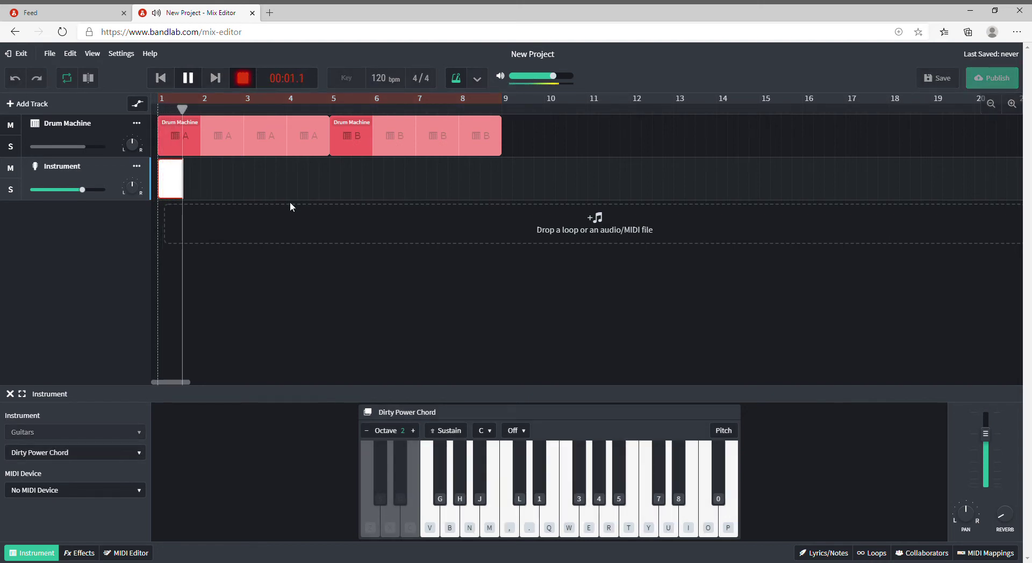
key(space)
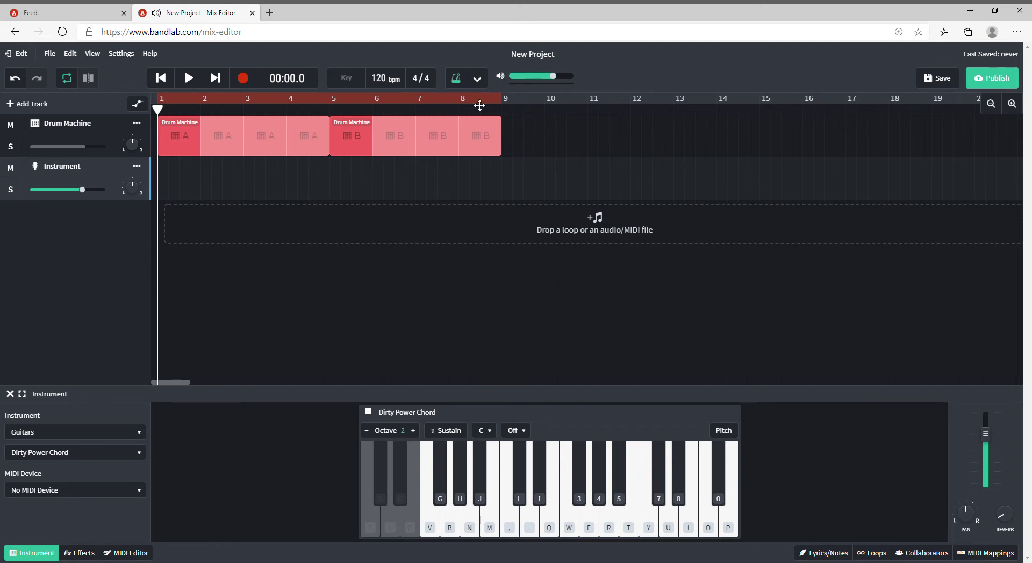
Set the metronome's count-in duration back to 2 bars.
click(477, 79)
click(426, 249)
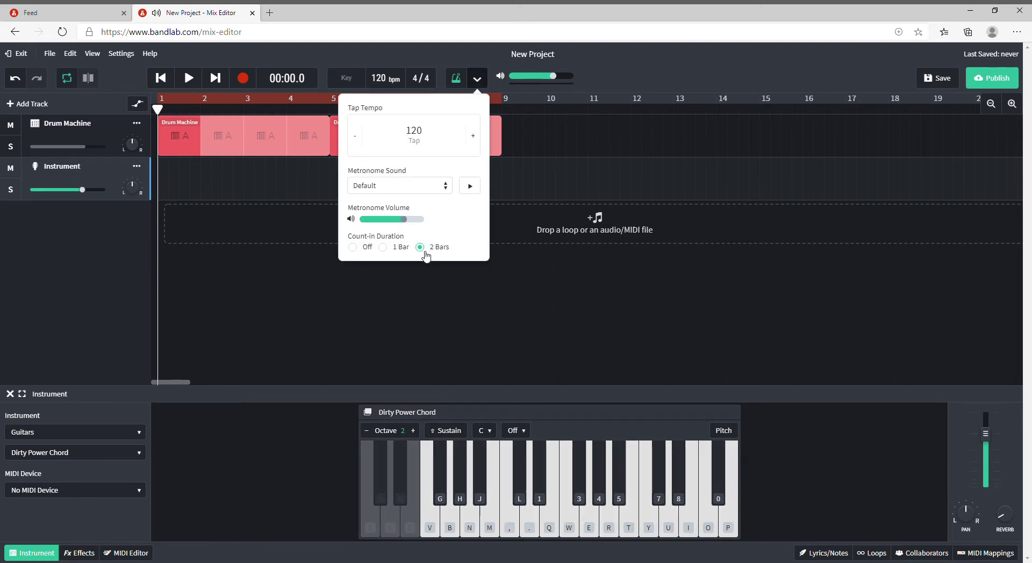
click(415, 334)
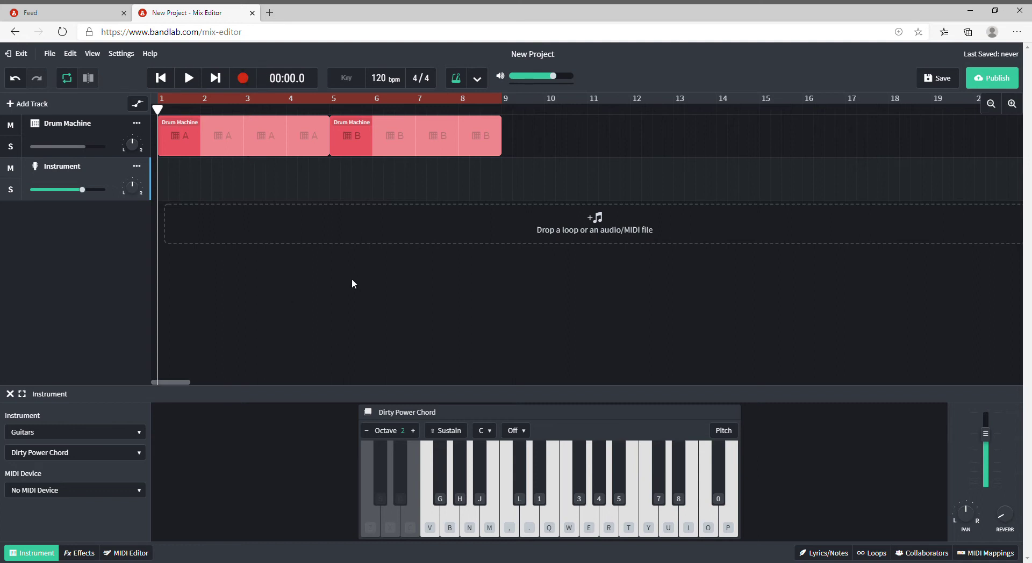
Rehearse a three-note power chord riff on the notes labelled Q, R and T, without recording.
click(551, 490)
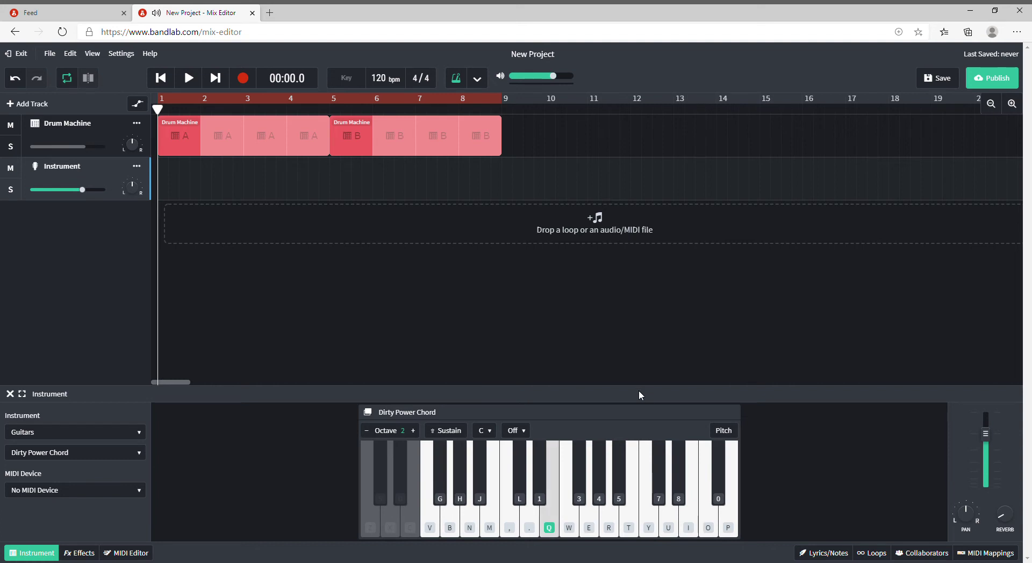
key(r)
key(t)
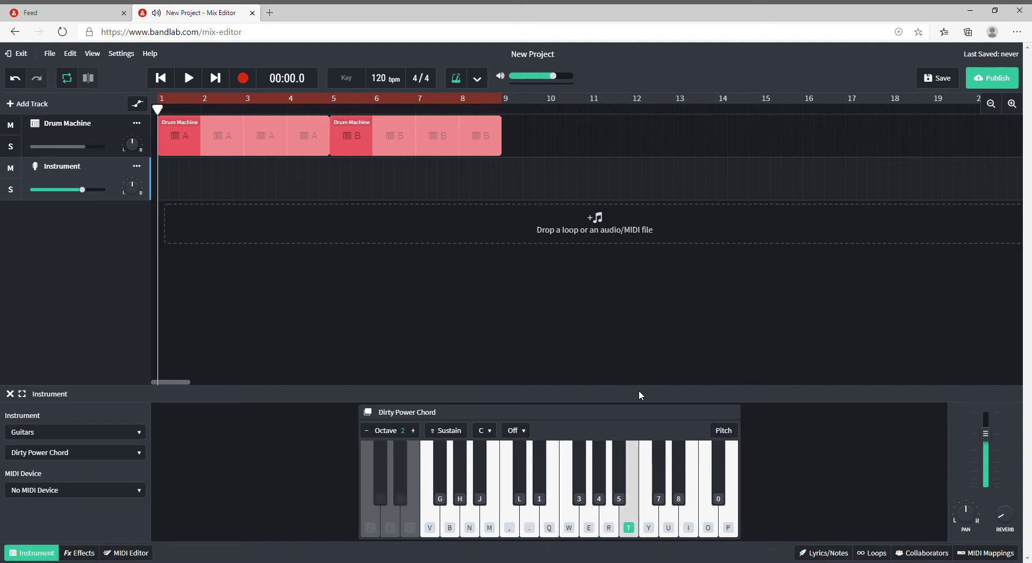
key(q)
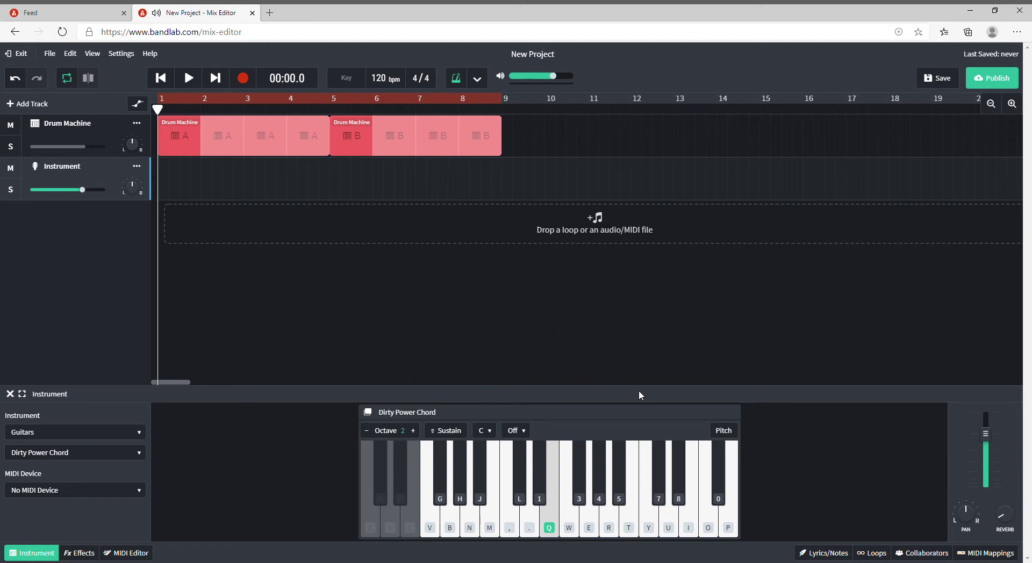
key(r)
key(t)
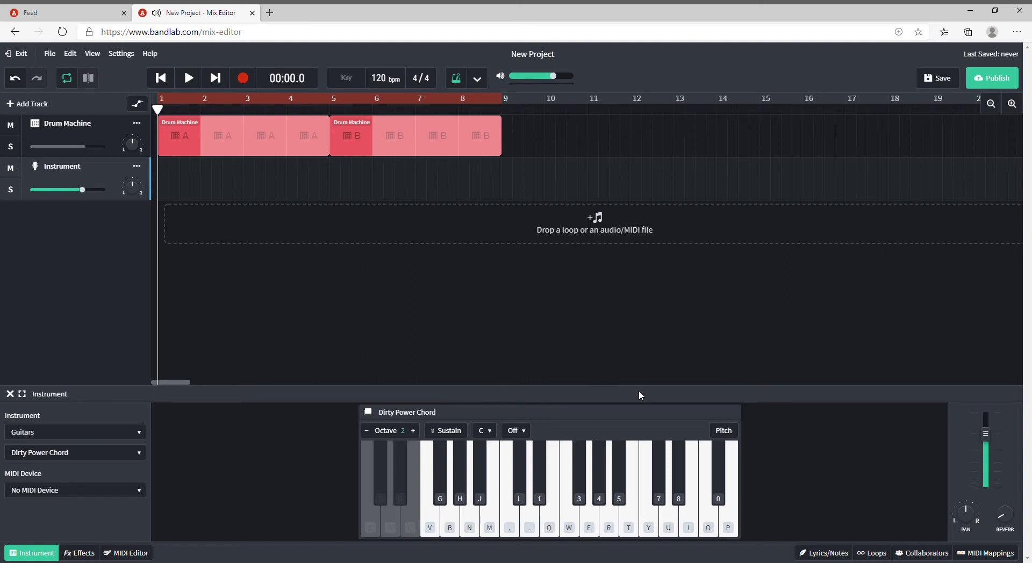
Record a repeating riff of the notes labelled Q, R and T over all eight drum bars, and play the recording back.
click(243, 78)
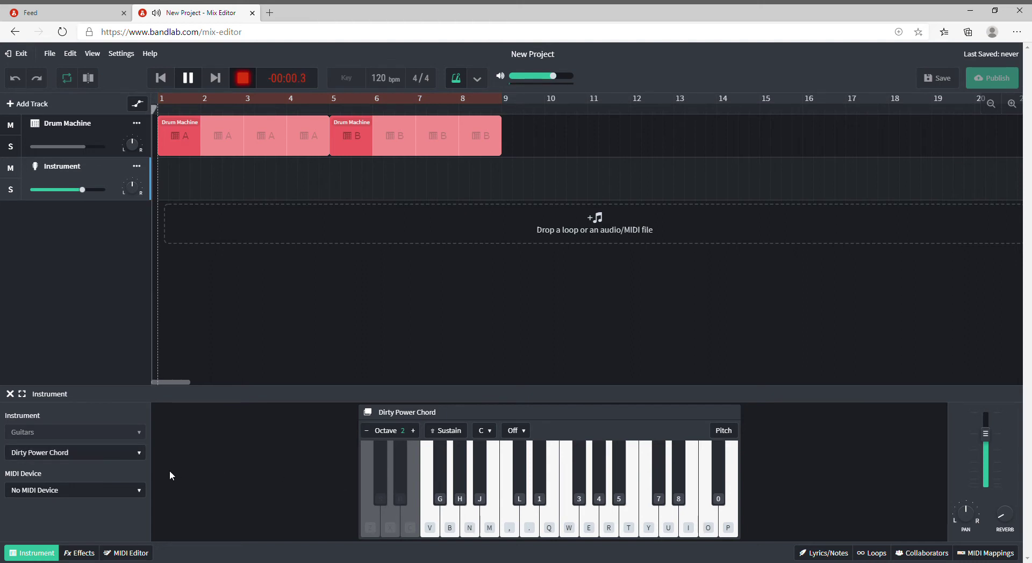
key(q)
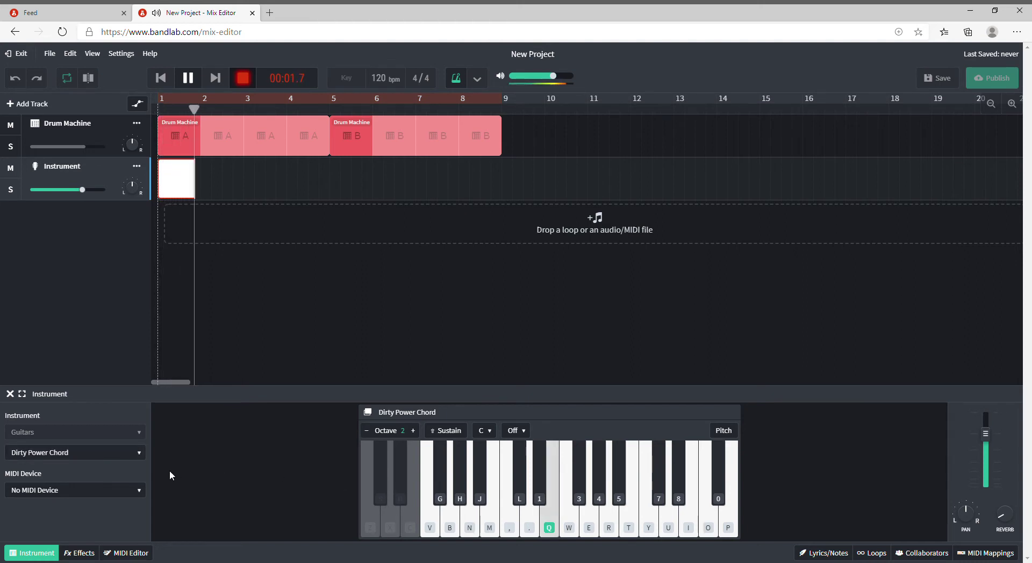
key(r)
key(t)
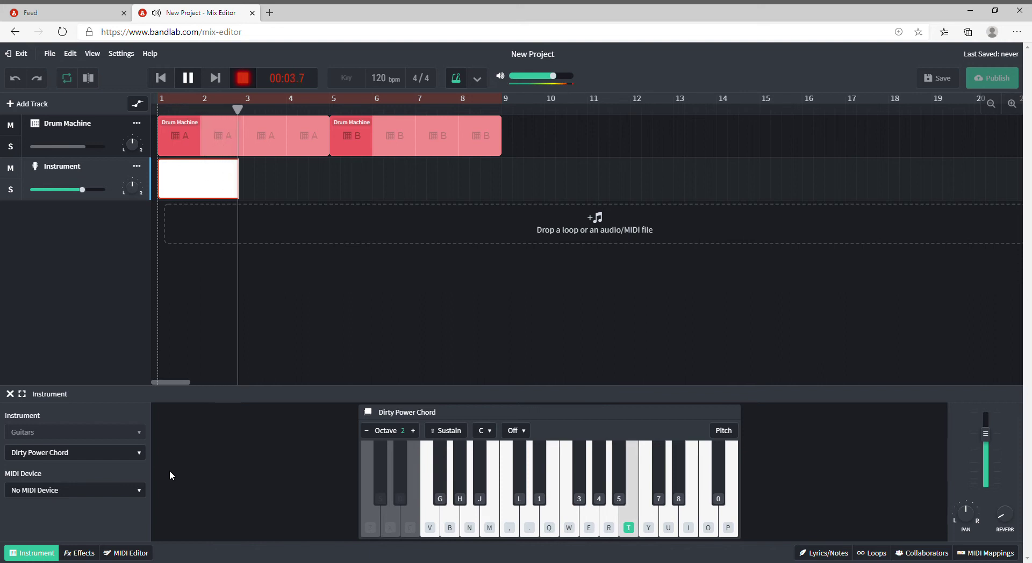
key(q)
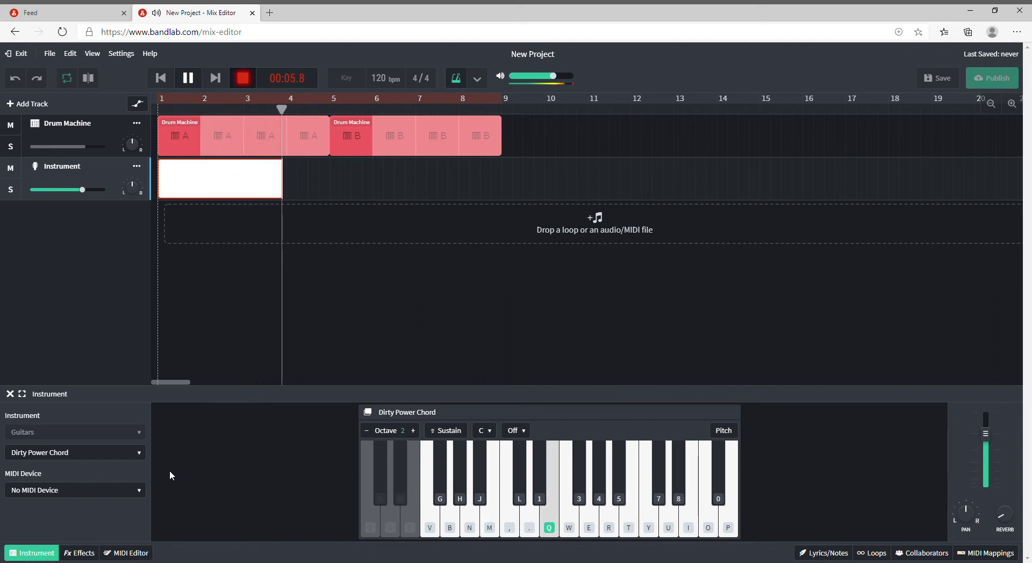
key(r)
key(t)
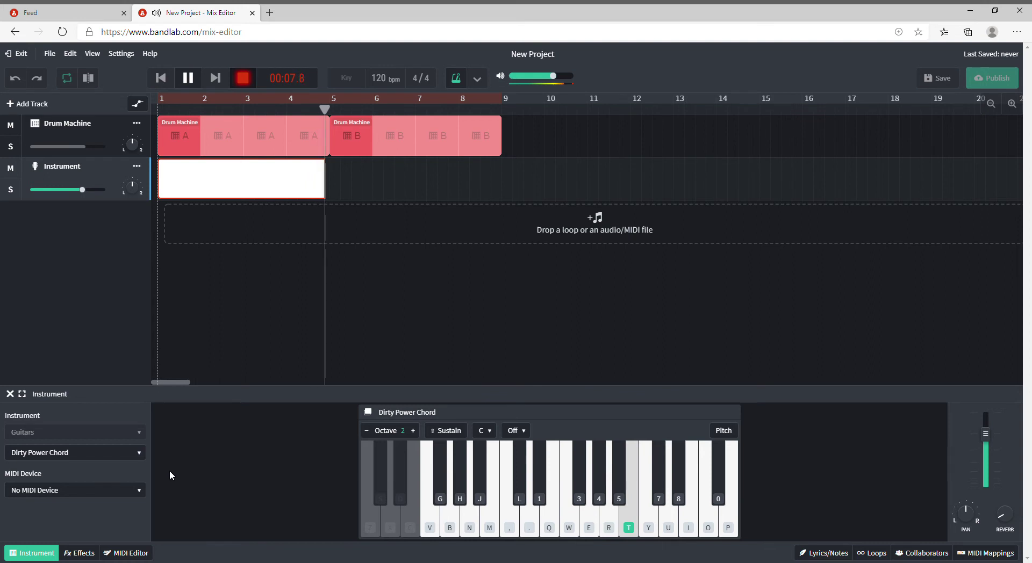
key(r)
key(t)
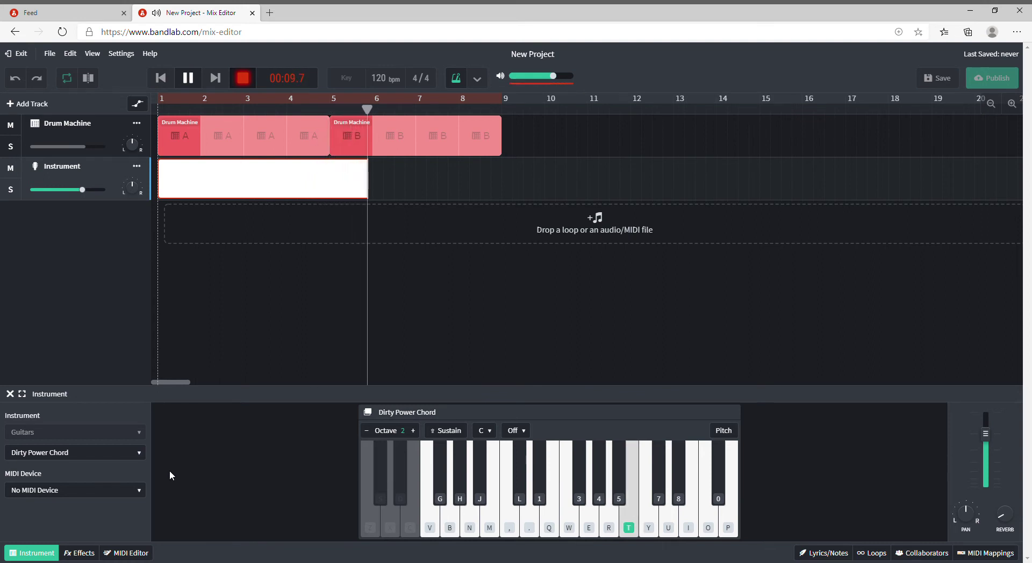
key(r)
key(q)
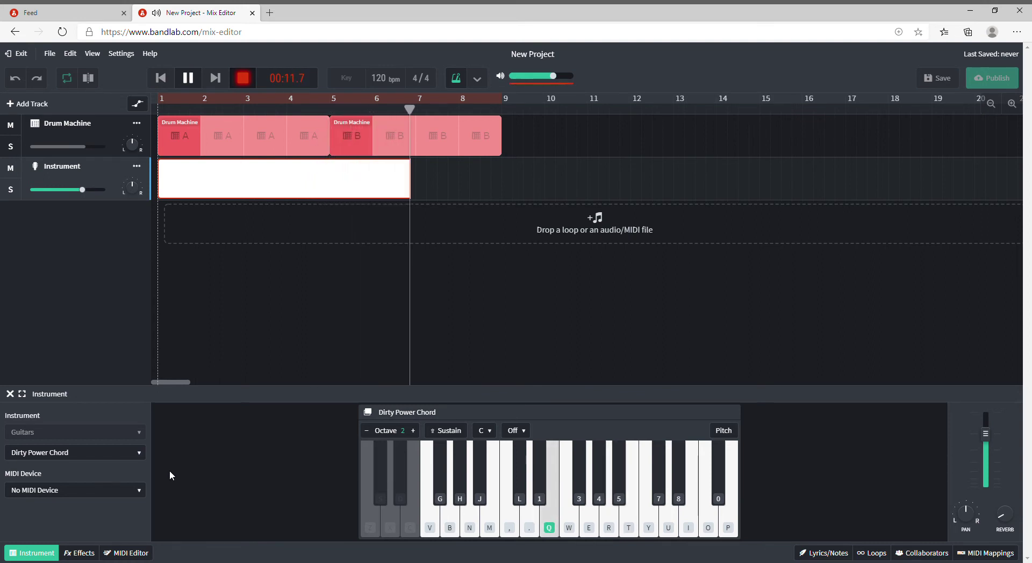
key(r)
key(t)
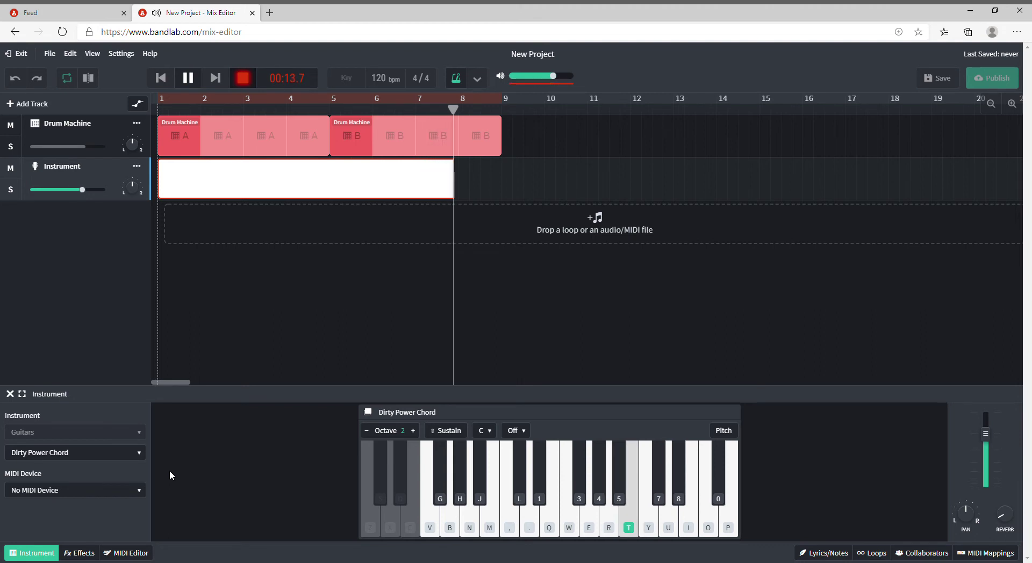
key(r)
key(q)
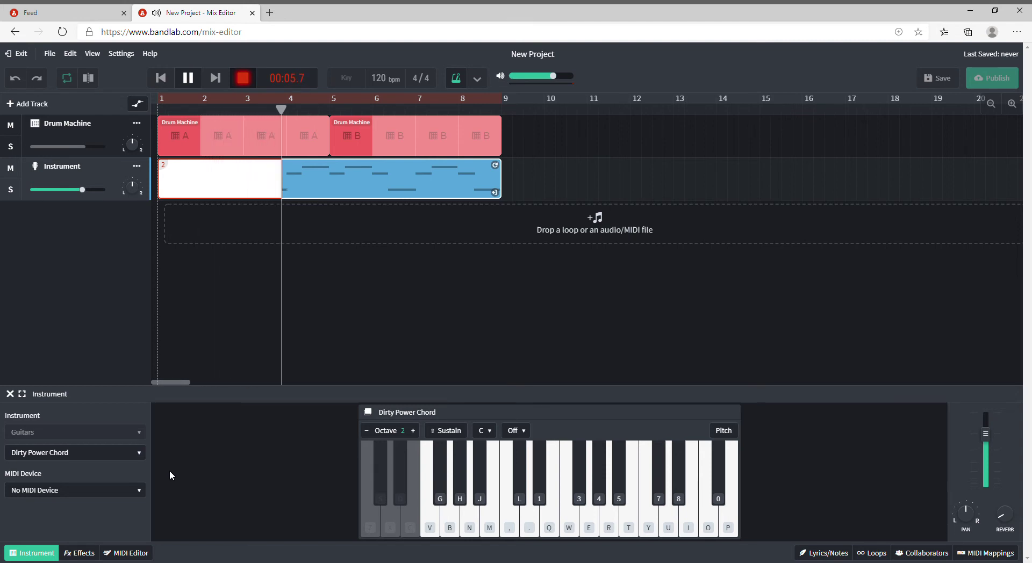
key(space)
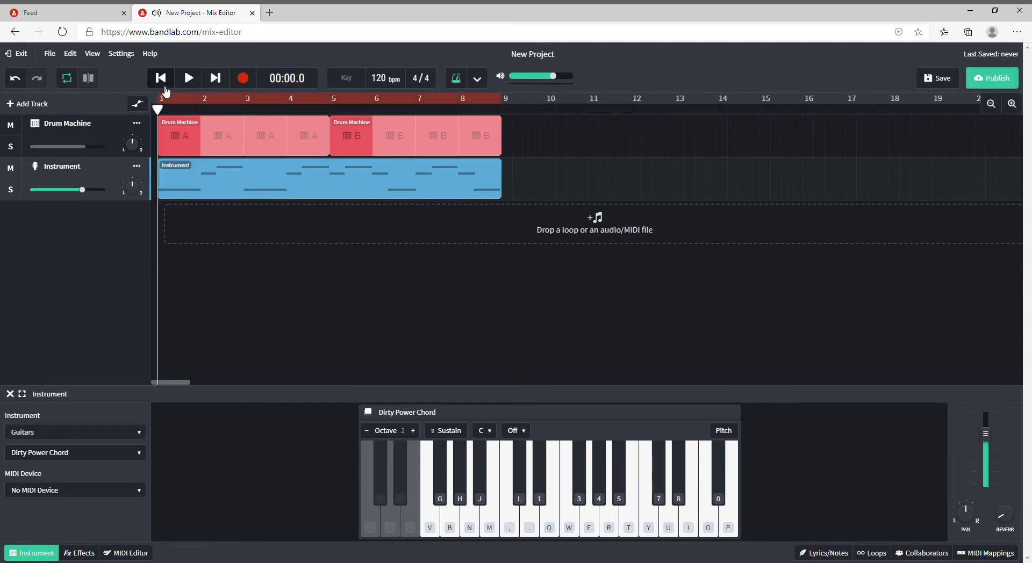
key(space)
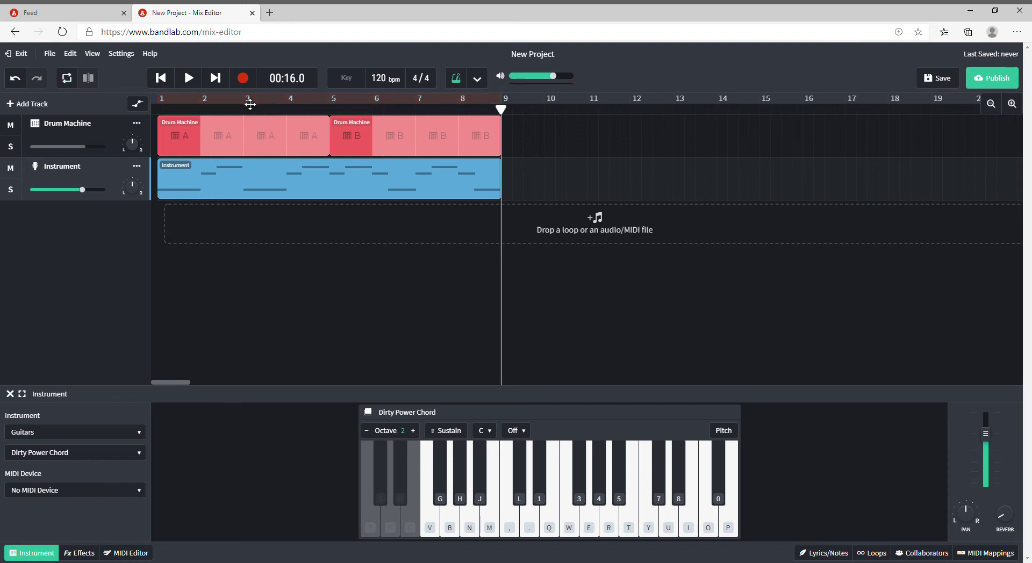
Turn looping on for the eight-bar region and test its playback.
click(460, 103)
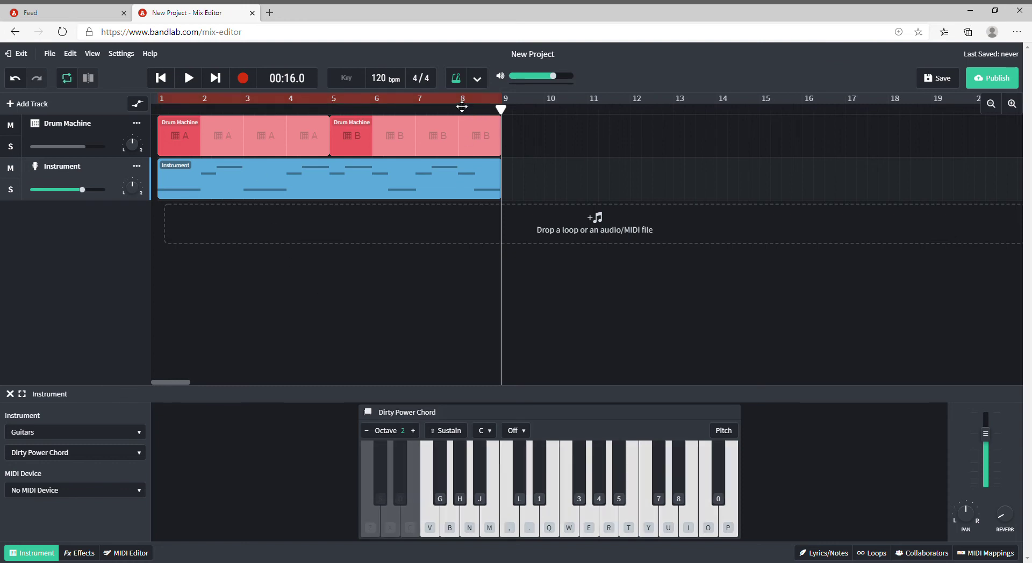
mouse_move(505, 99)
mouse_down()
mouse_move(751, 119)
mouse_move(752, 102)
mouse_move(508, 110)
mouse_up()
key(space)
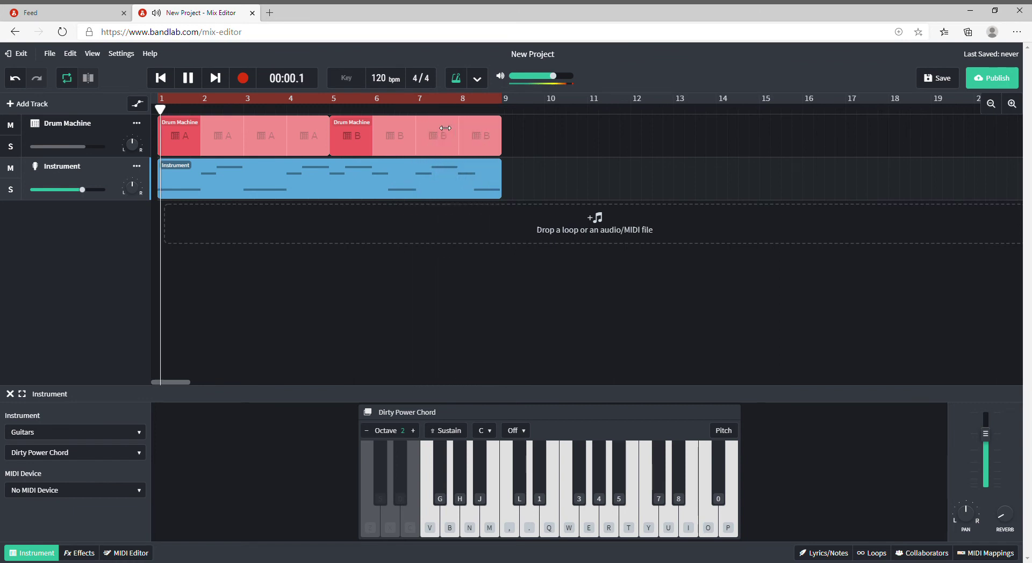
key(space)
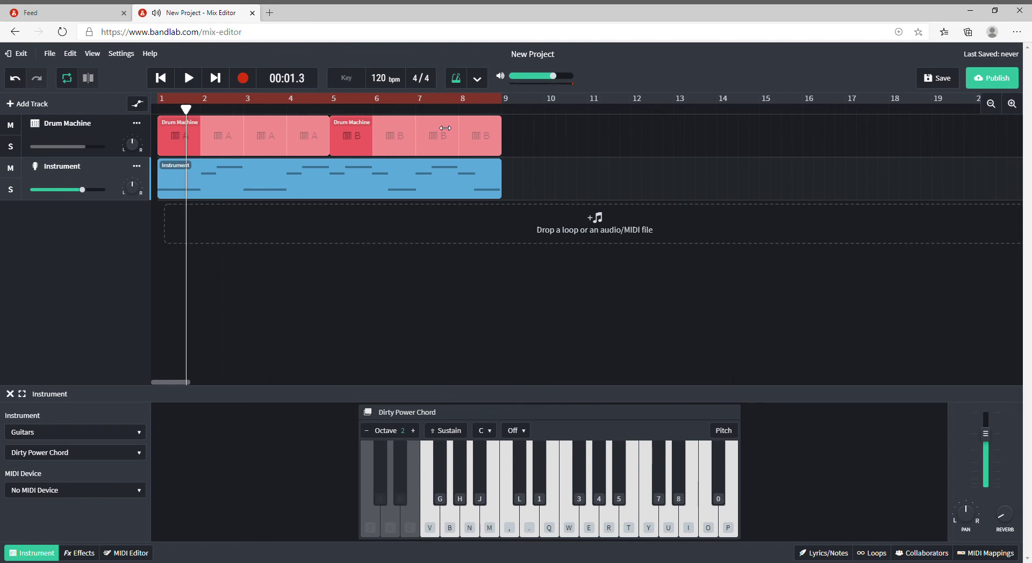
Shorten the loop region to end at bar 4 and test its playback.
drag(506, 99, 290, 103)
key(space)
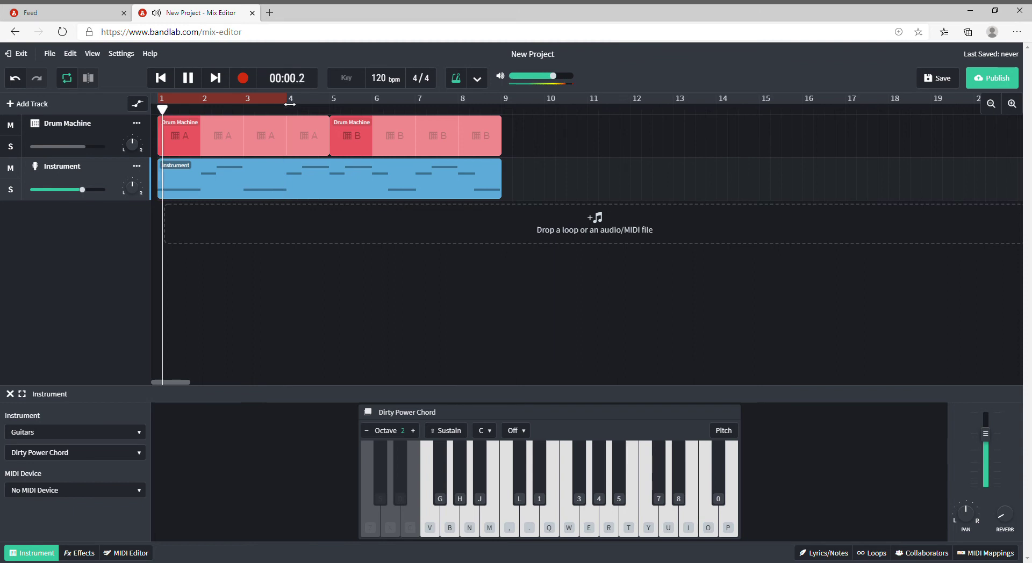
key(space)
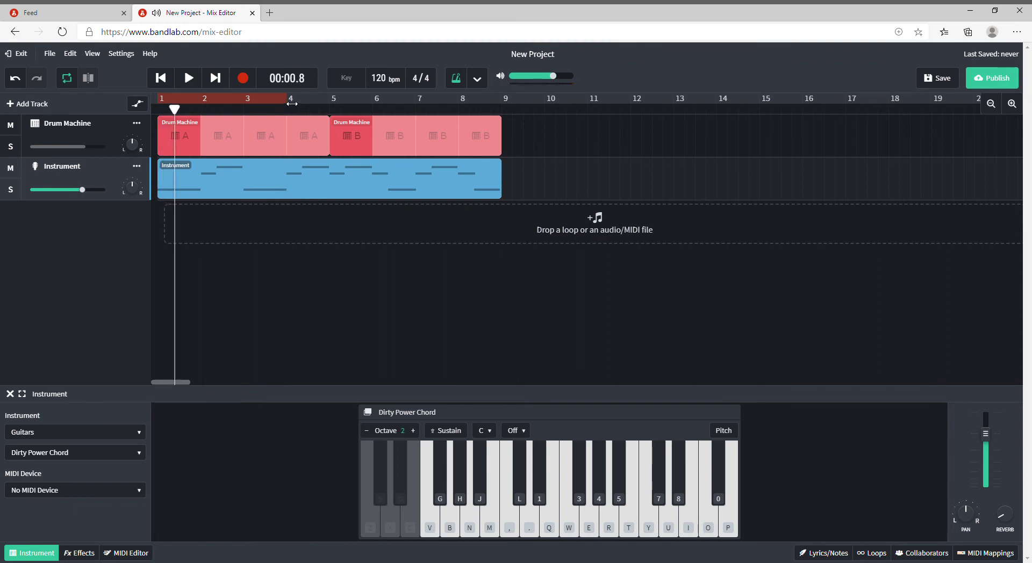
Extend the end of the loop region to between bars 11 and 12.
drag(292, 100, 624, 105)
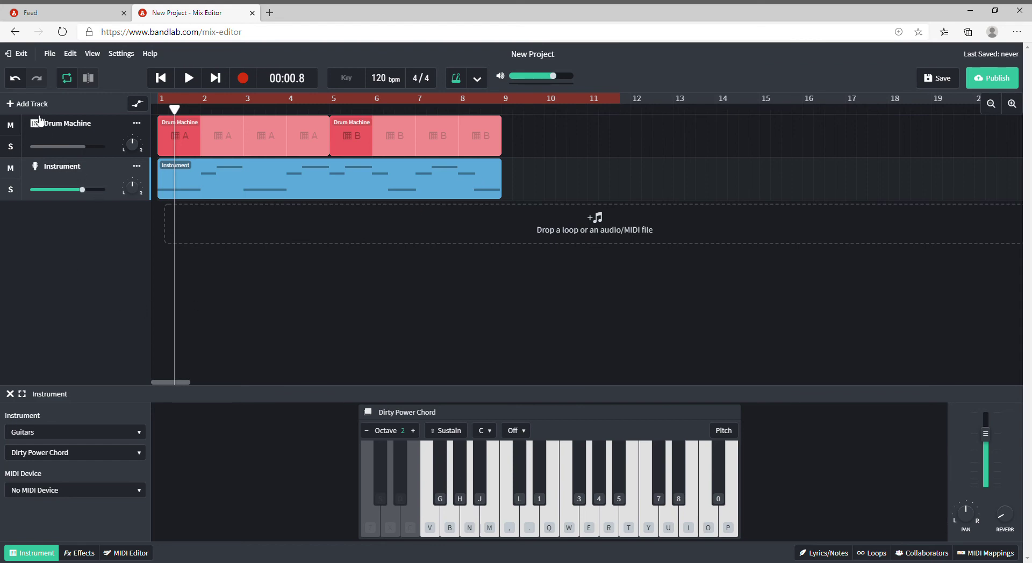
Add a second virtual instrument track with the Grand Piano and audition a note.
click(27, 103)
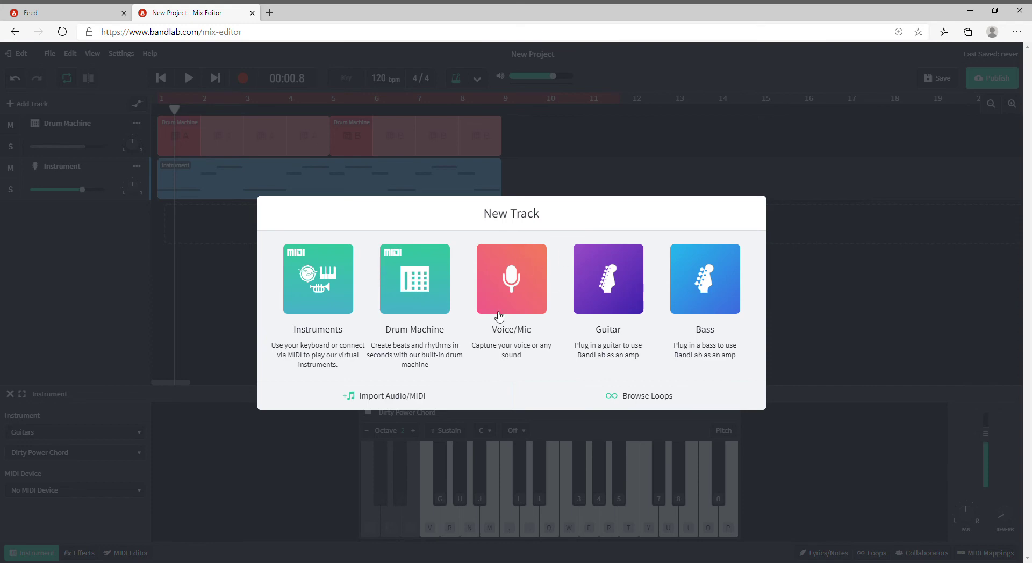
click(333, 280)
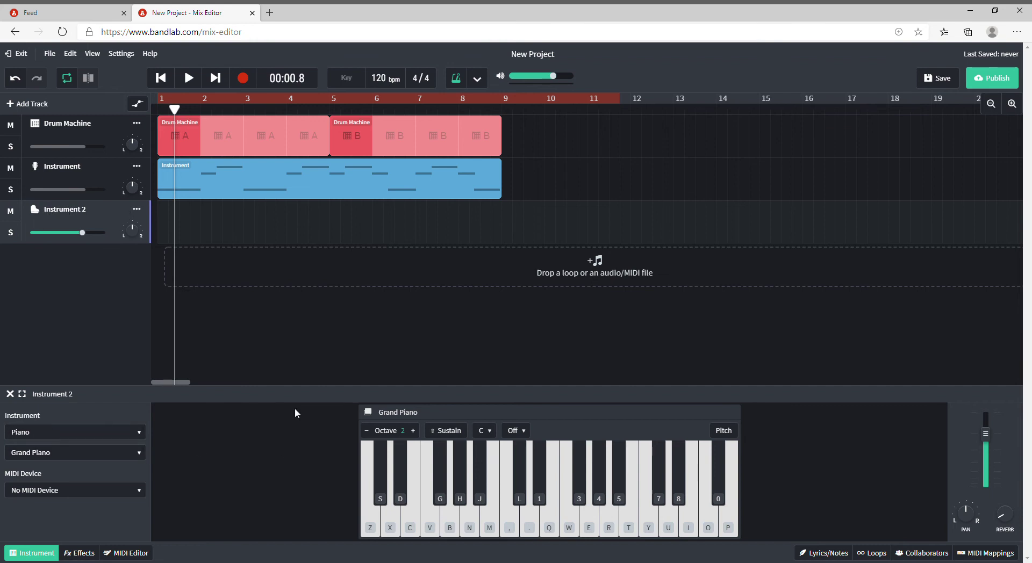
click(548, 519)
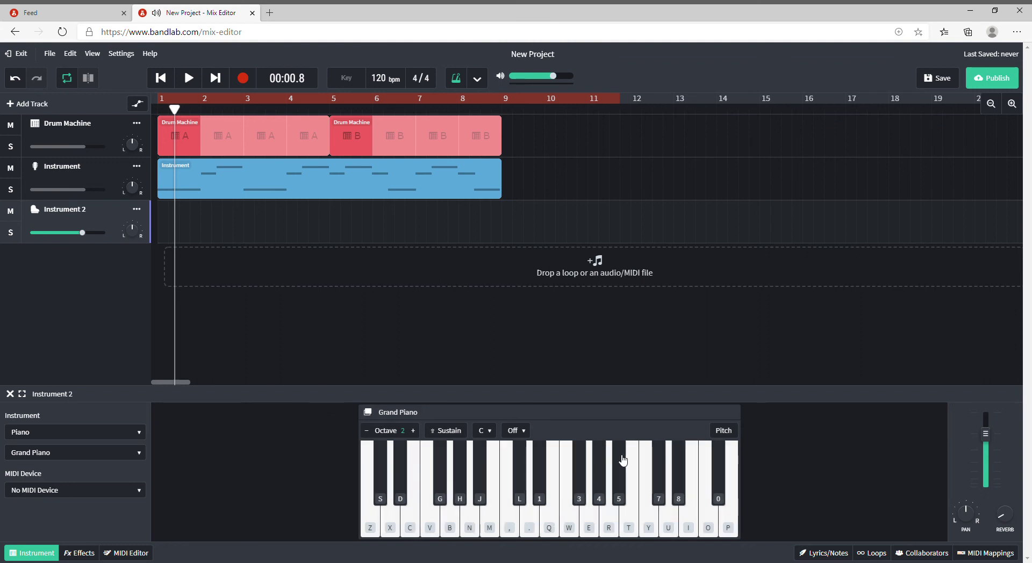
Audition a short rising and falling phrase with the Grand Piano on the Instrument 2 track.
key(q)
key(w)
key(e)
key(w)
key(q)
Change the Instrument 2 sound to the Special Effects SFX Pad and audition the second pad of its first row several times.
click(101, 435)
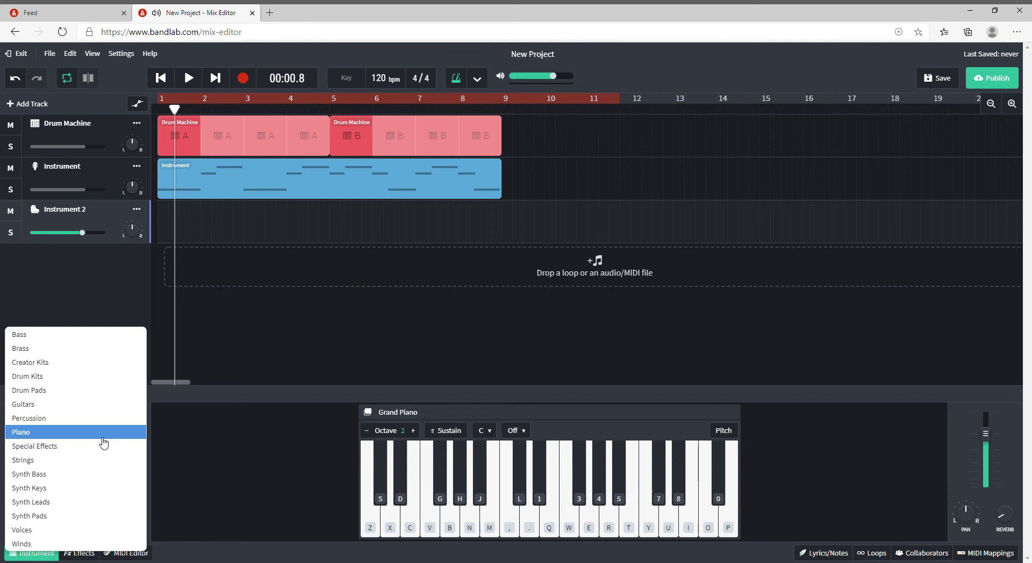
click(57, 448)
click(540, 456)
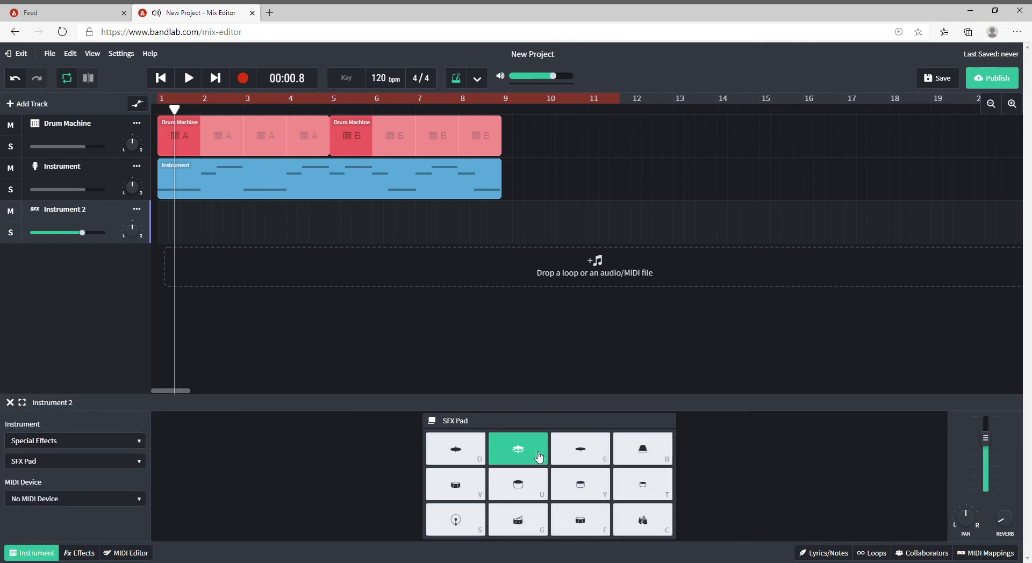
click(537, 457)
click(535, 458)
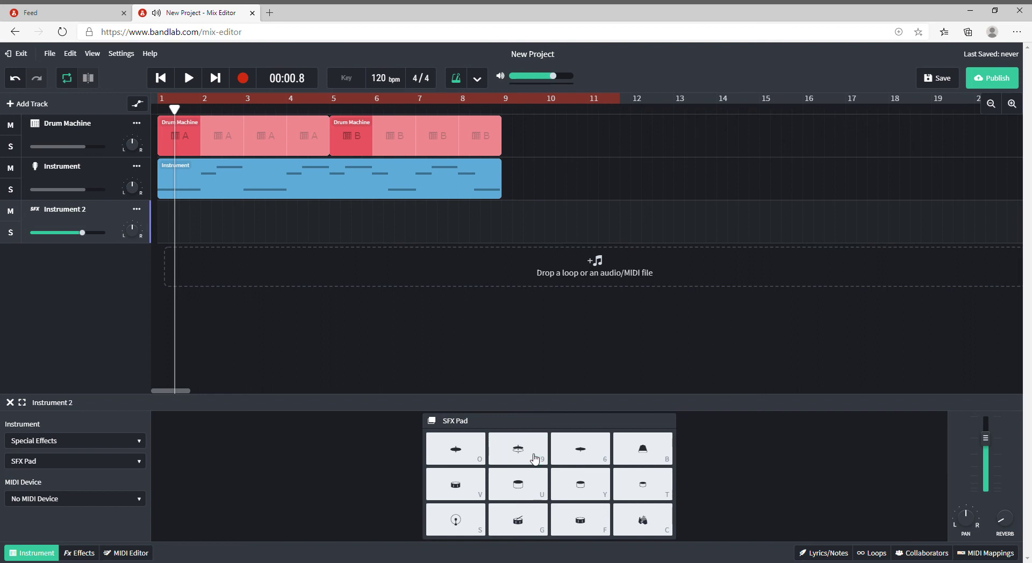
click(534, 458)
click(535, 459)
Change the Instrument 2 sound to Lush Vocals from the Voices category and audition several notes.
click(60, 444)
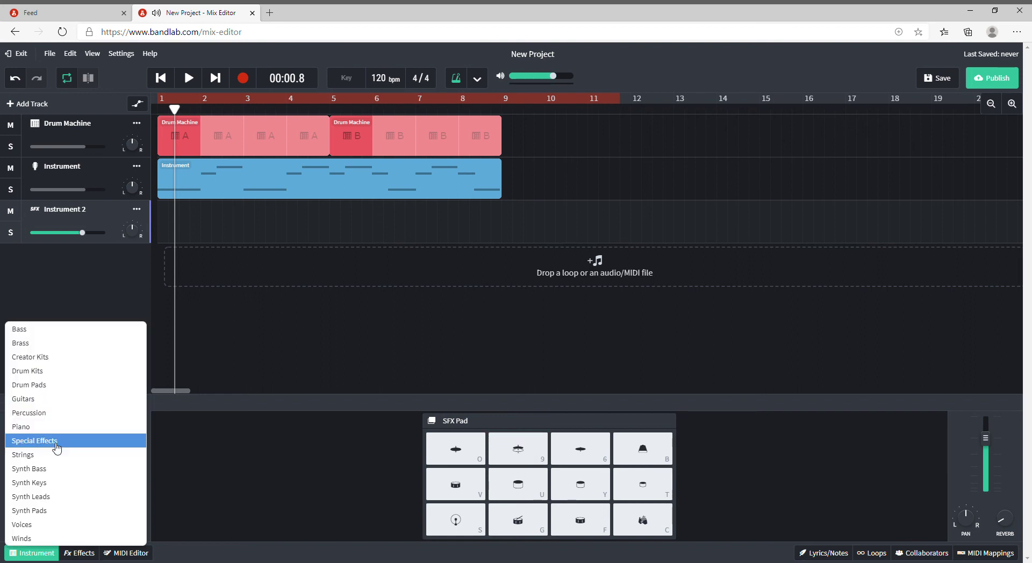
click(52, 526)
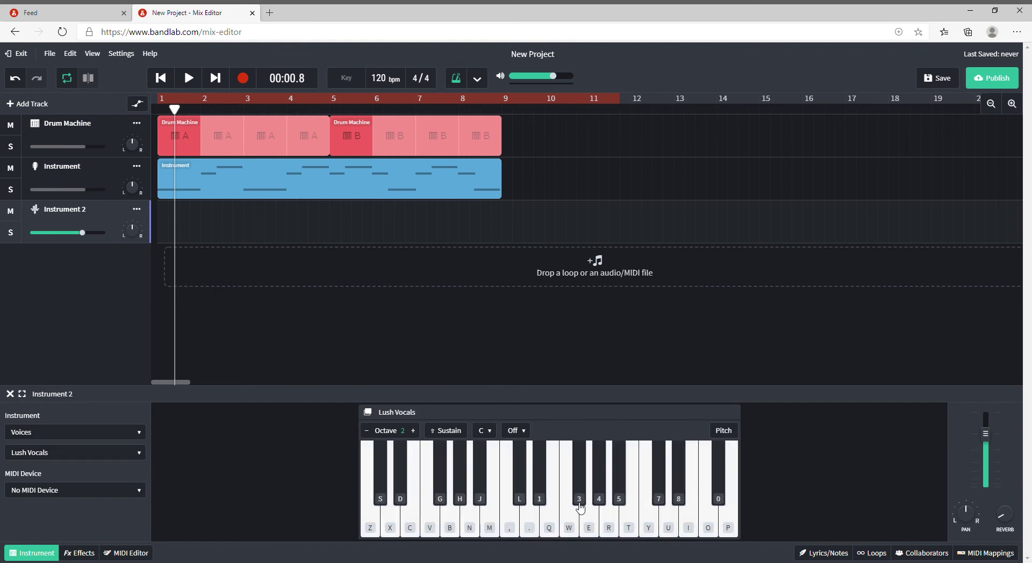
click(547, 532)
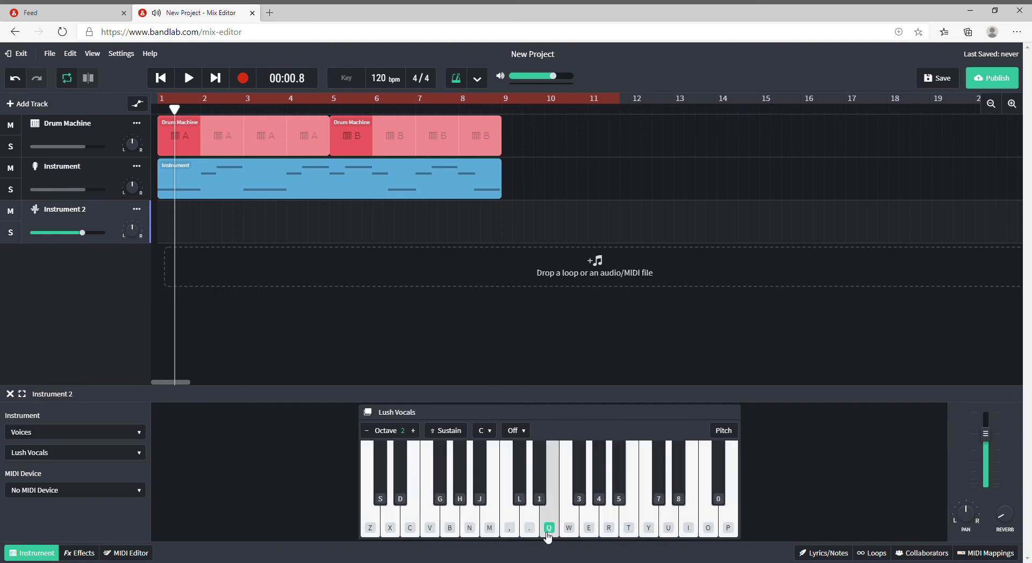
key(3)
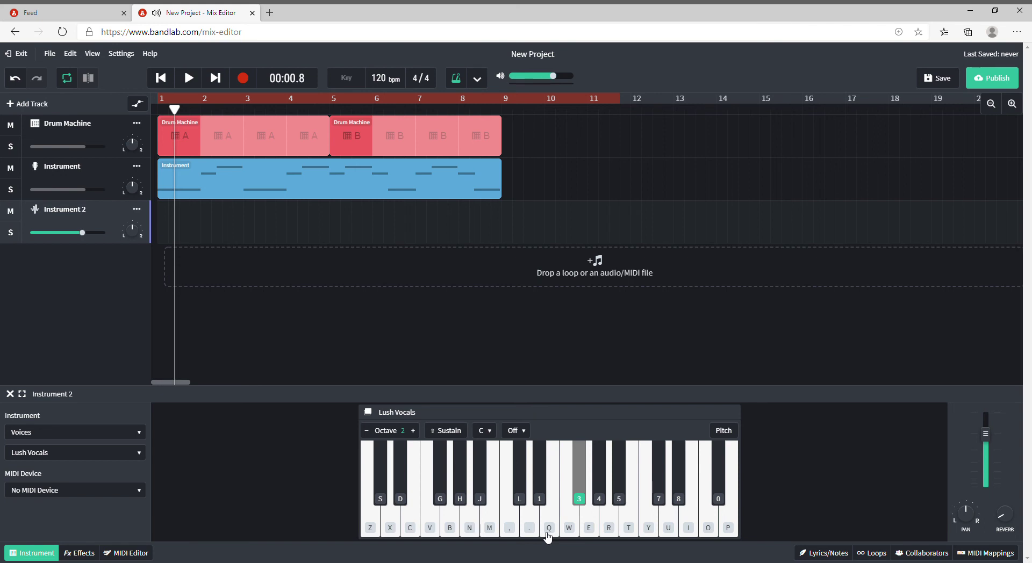
key(r)
key(e)
key(q)
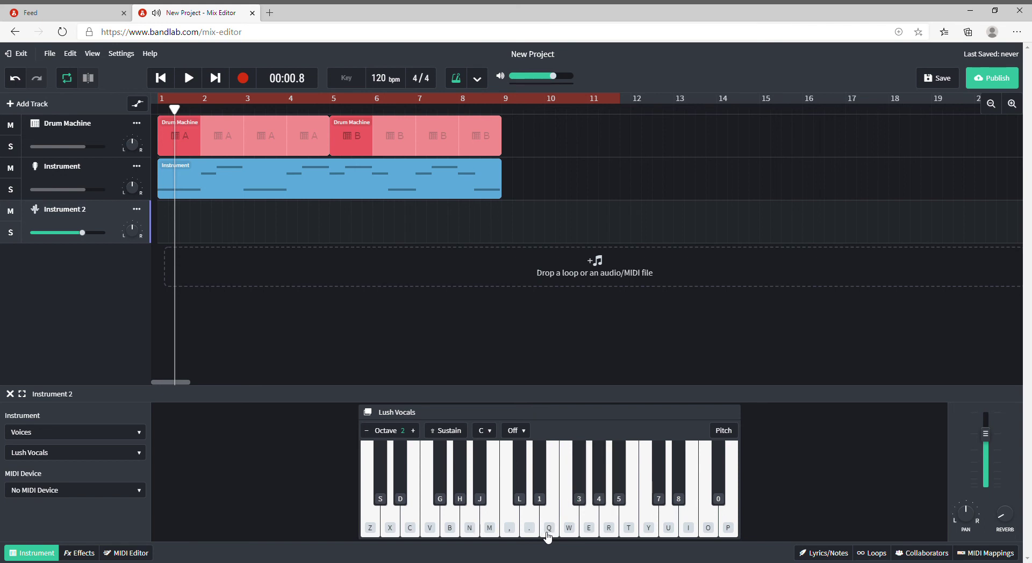
click(88, 434)
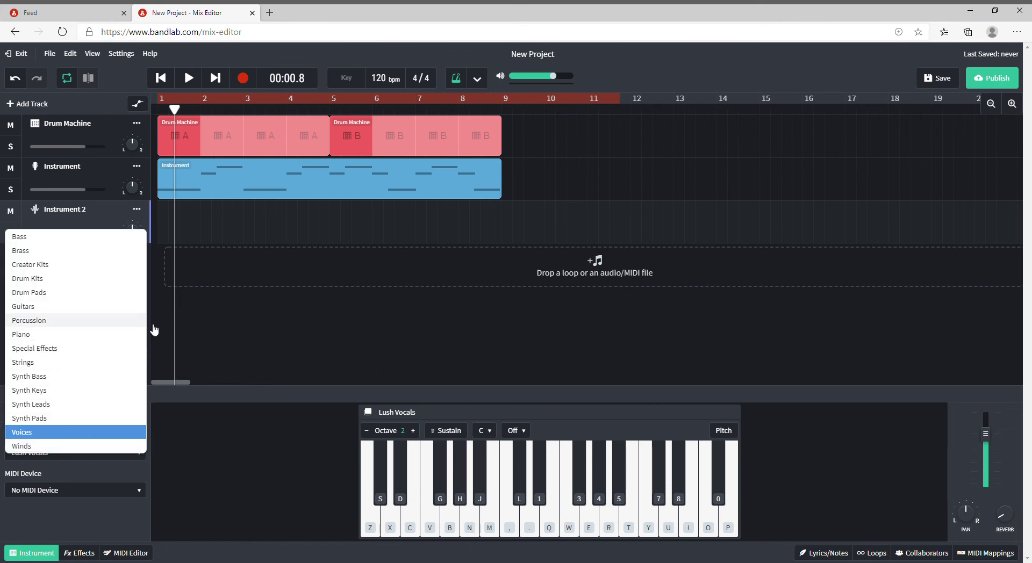
click(188, 335)
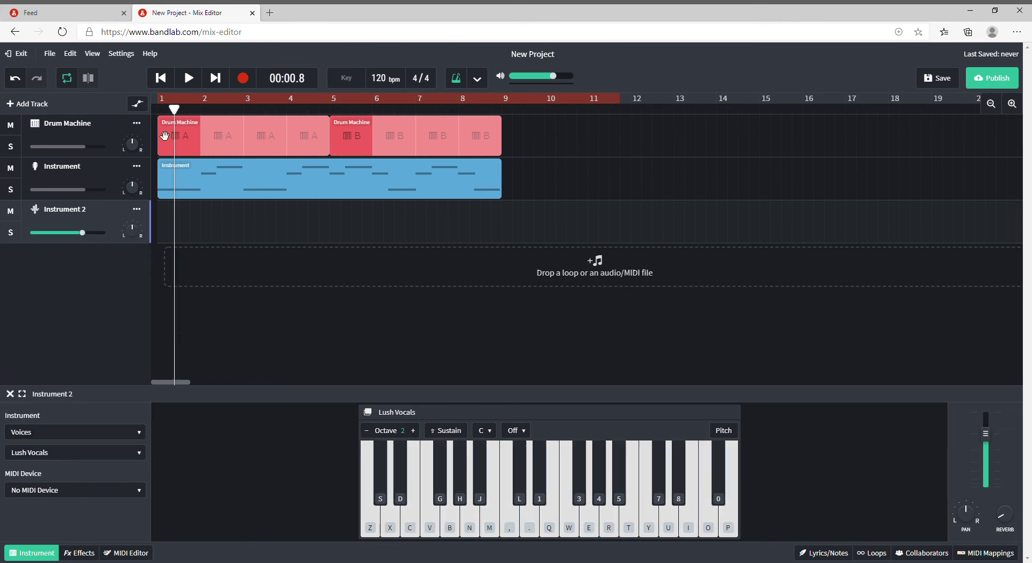
Return the playhead to the start of the song and delete the Instrument 2 track.
click(164, 114)
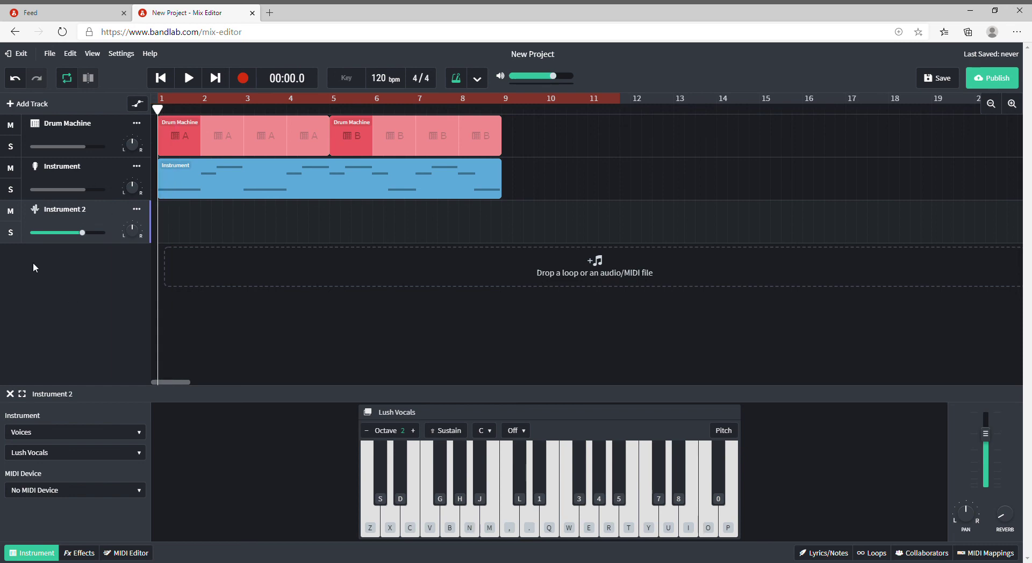
right_click(77, 214)
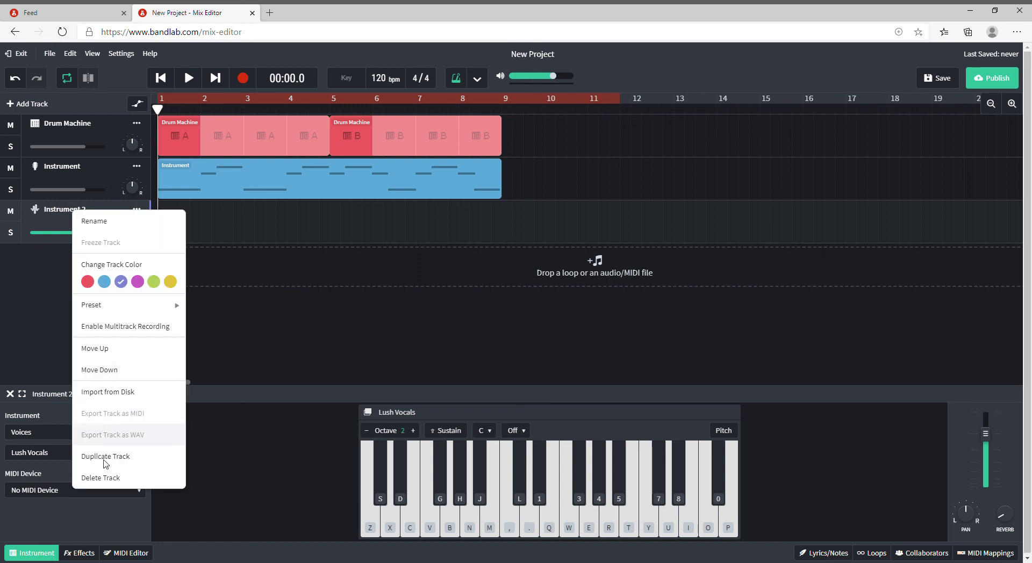
click(104, 476)
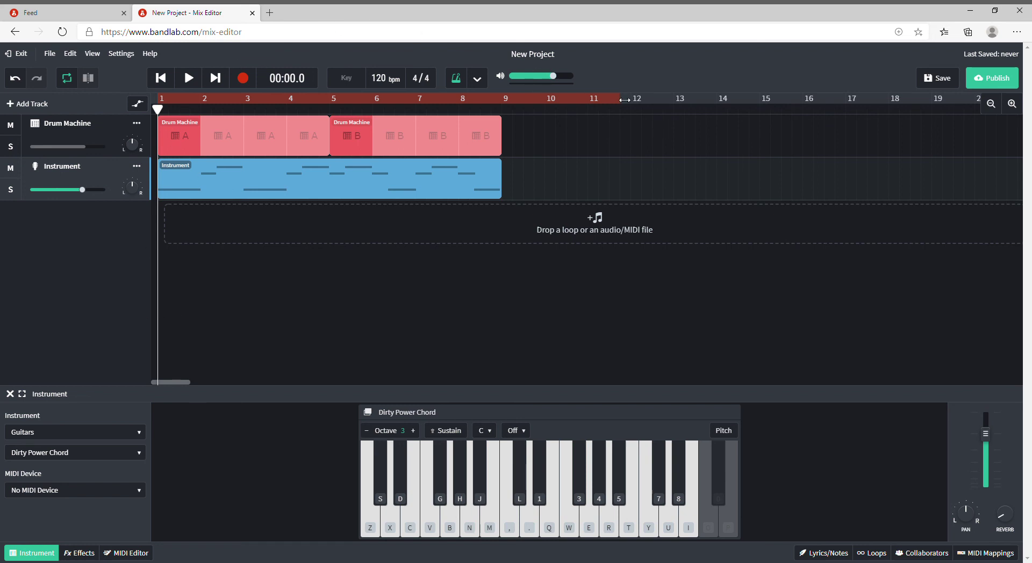
Shorten the loop region to finish with the clips at the end of bar 8 and save the project.
drag(624, 100, 502, 100)
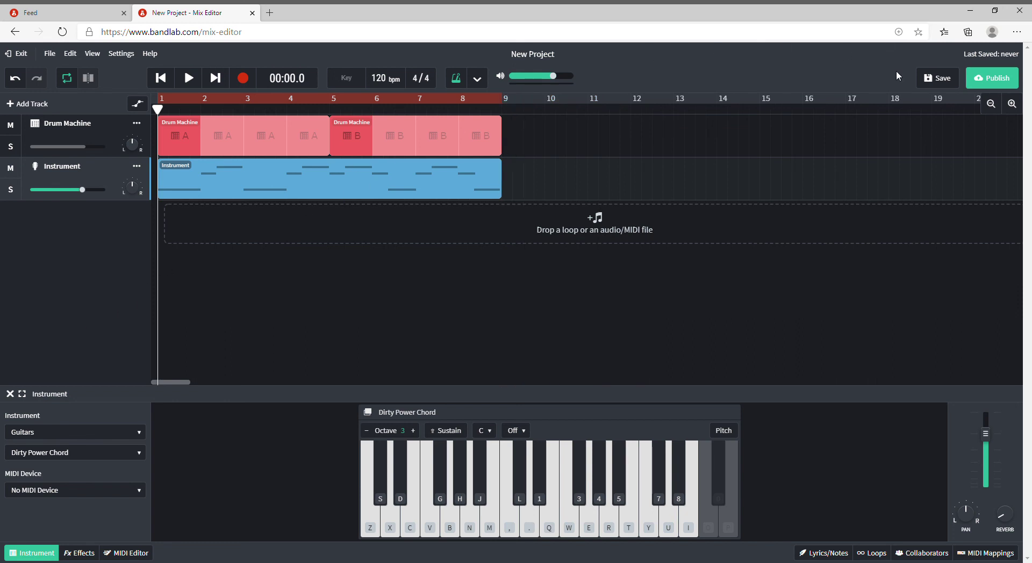
click(936, 77)
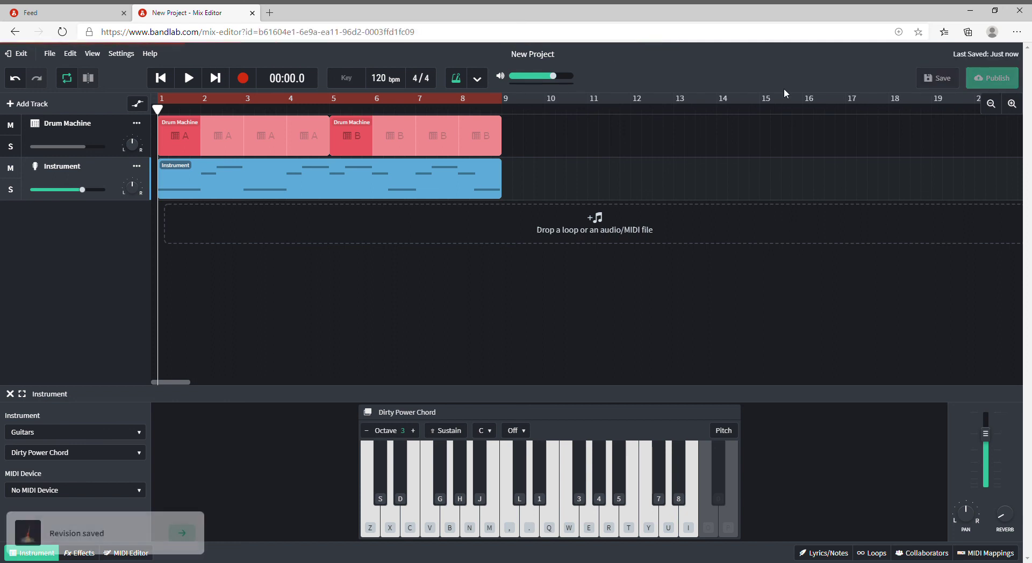
Rename the project with a title consisting of the name followed by "is awesome".
triple_click(541, 61)
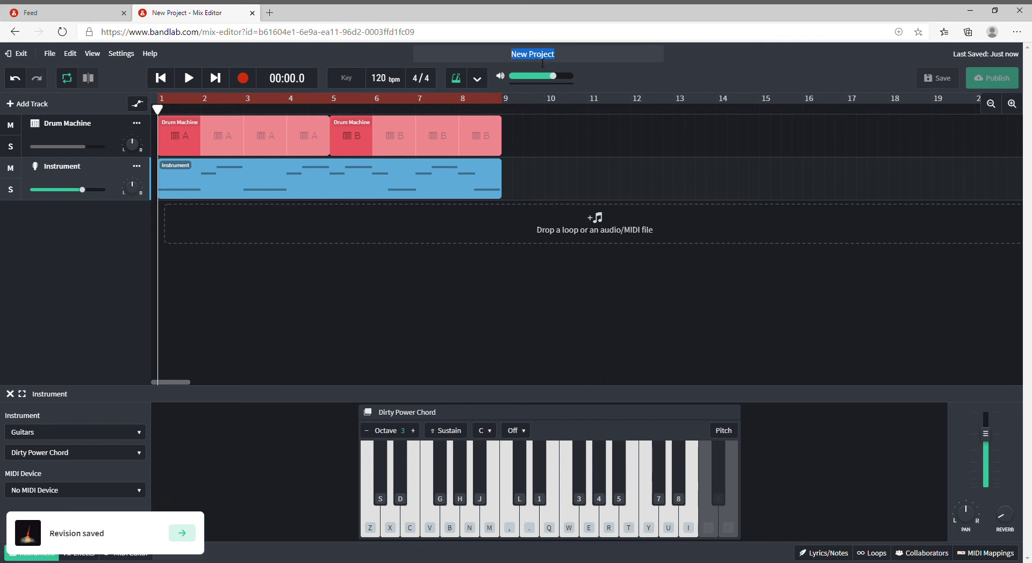
text(Ashby is awesome)
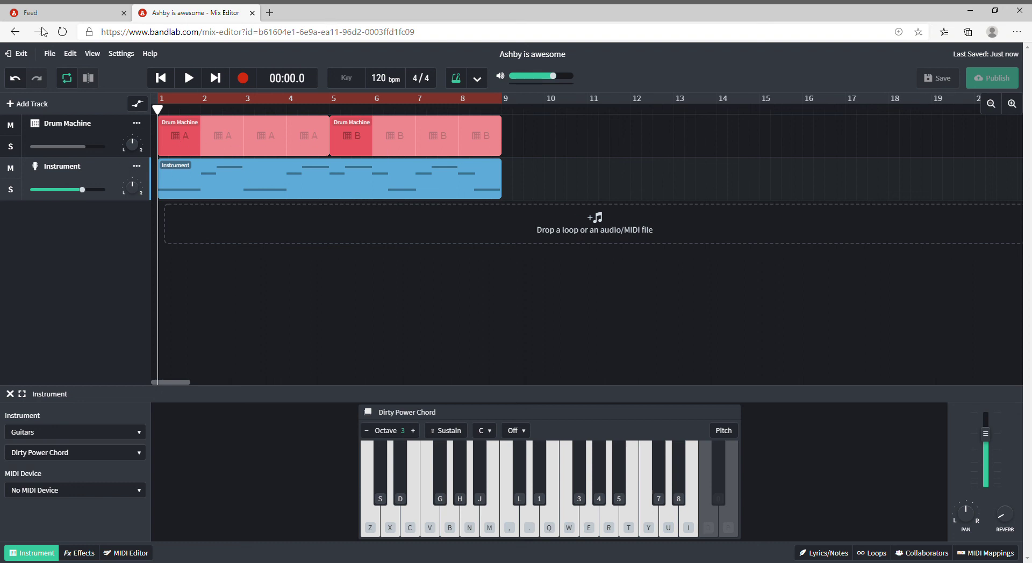
click(50, 53)
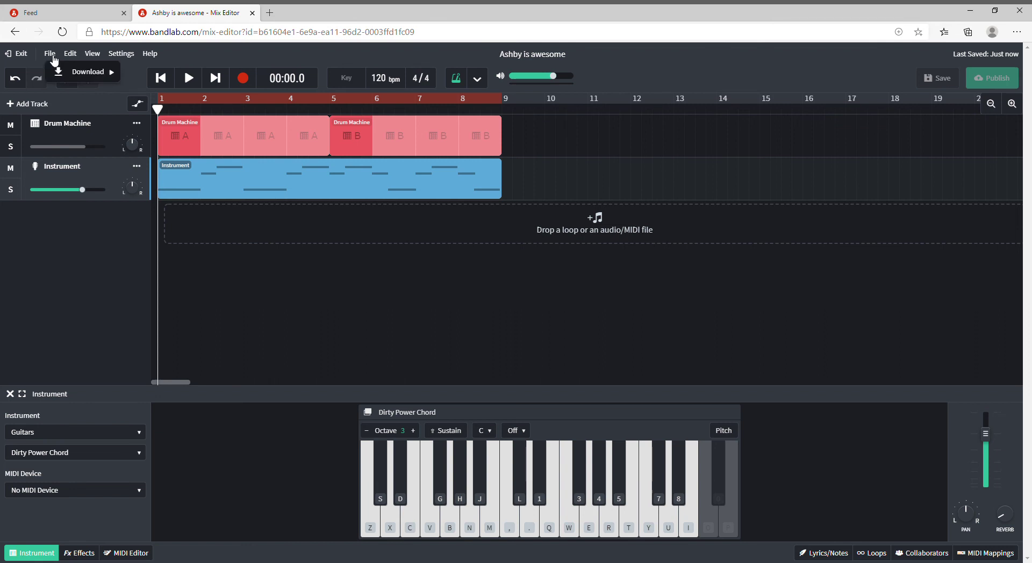
click(123, 259)
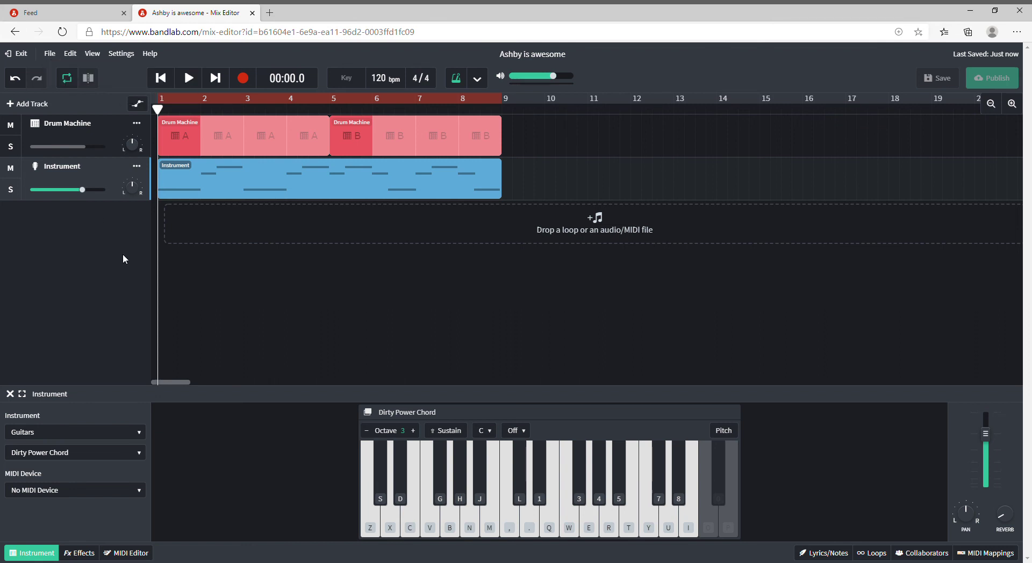